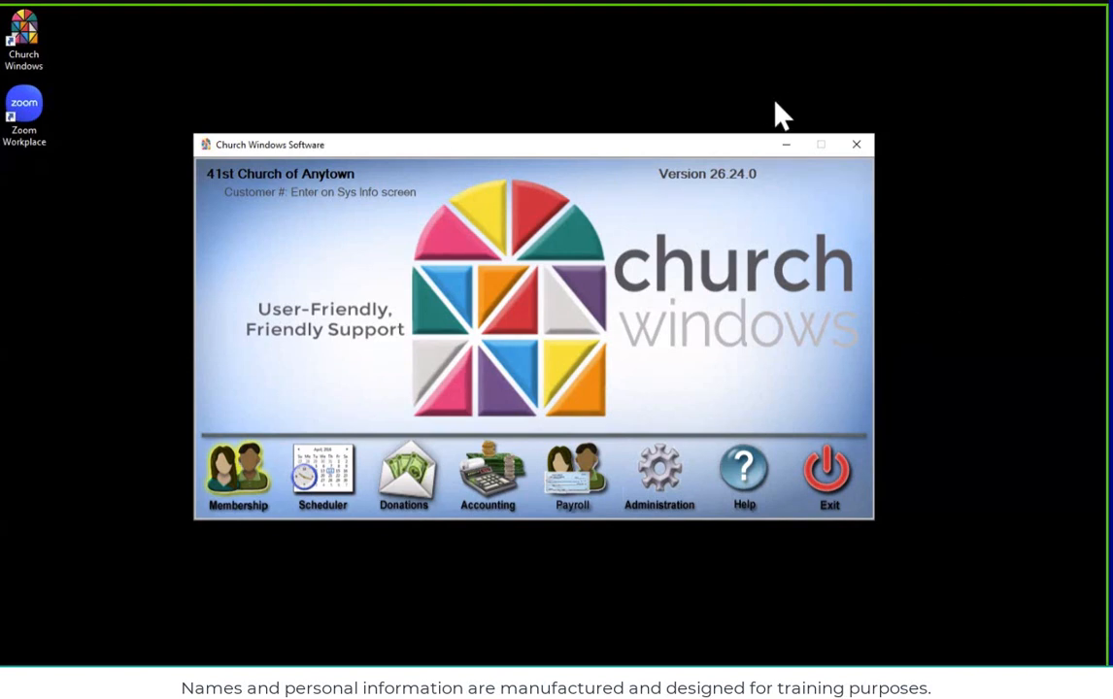
Switch to the Membership module window and open the People records
mouse_move(540, 680)
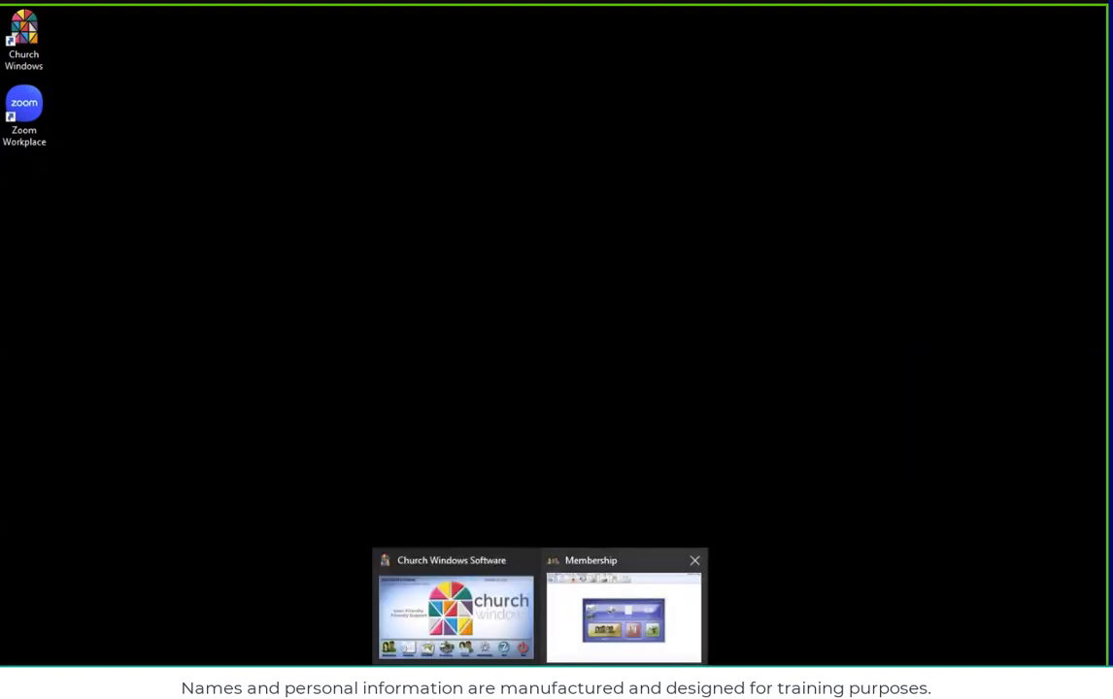
click(586, 650)
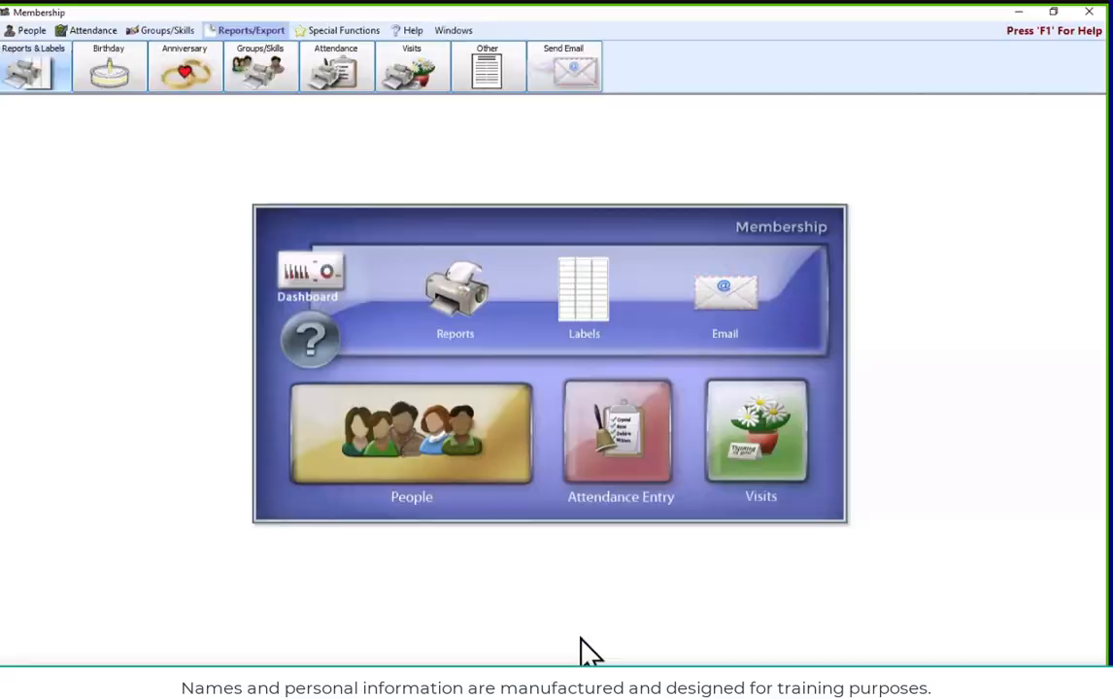
click(493, 438)
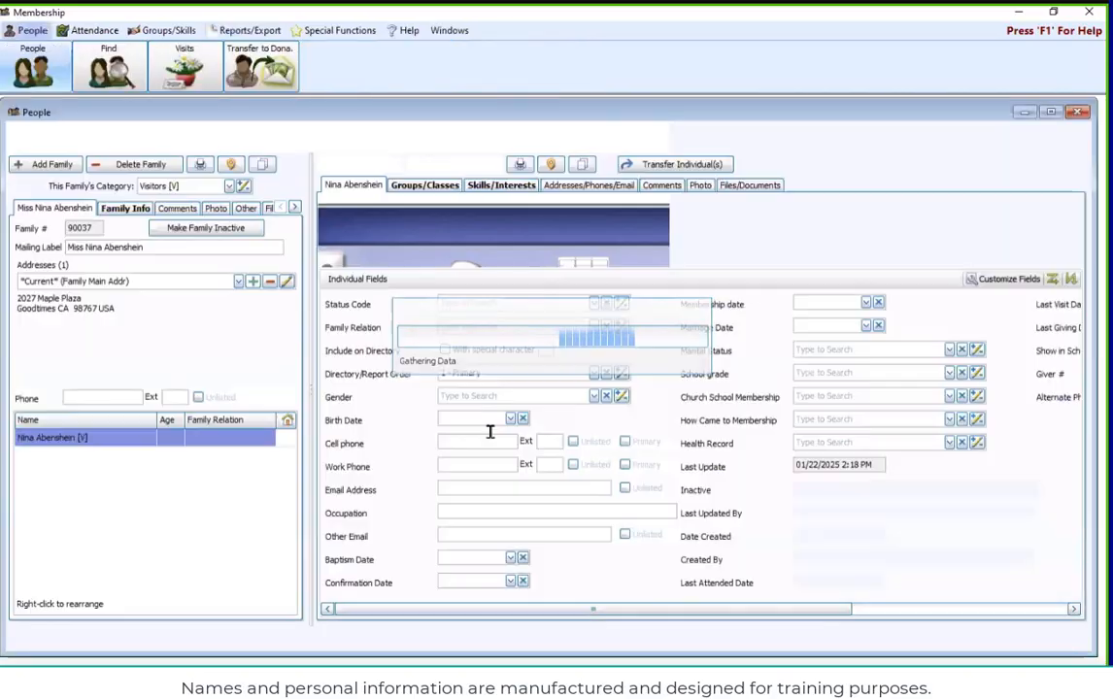
Start a membership report through Reports/Directory/Export and close the People window behind it
click(254, 29)
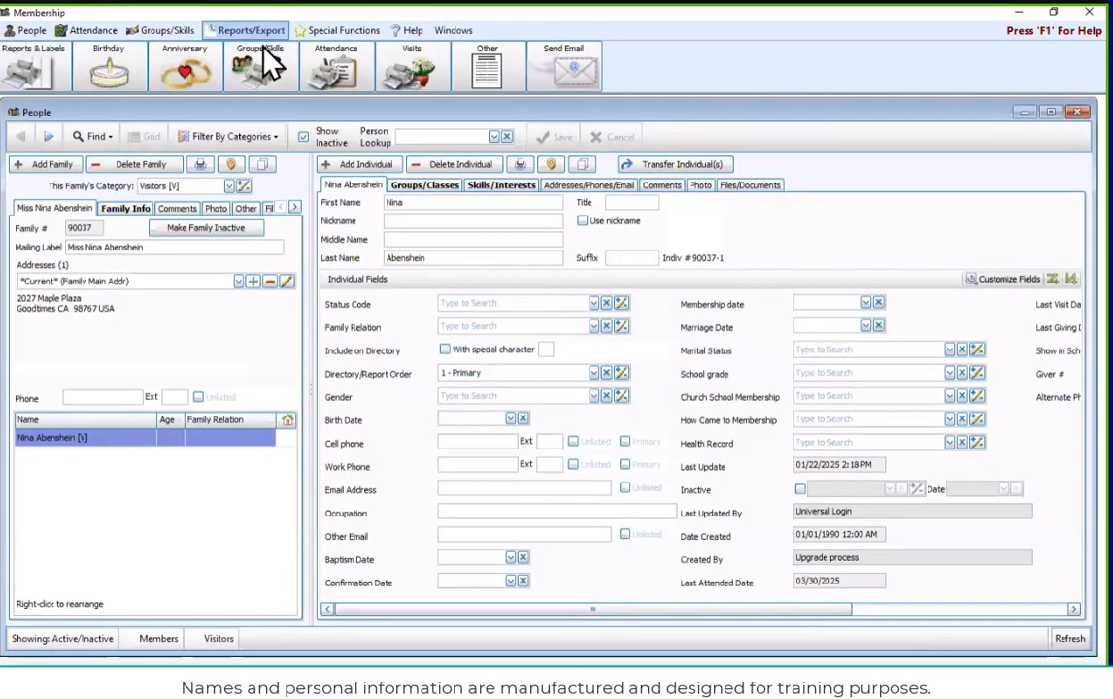
click(24, 60)
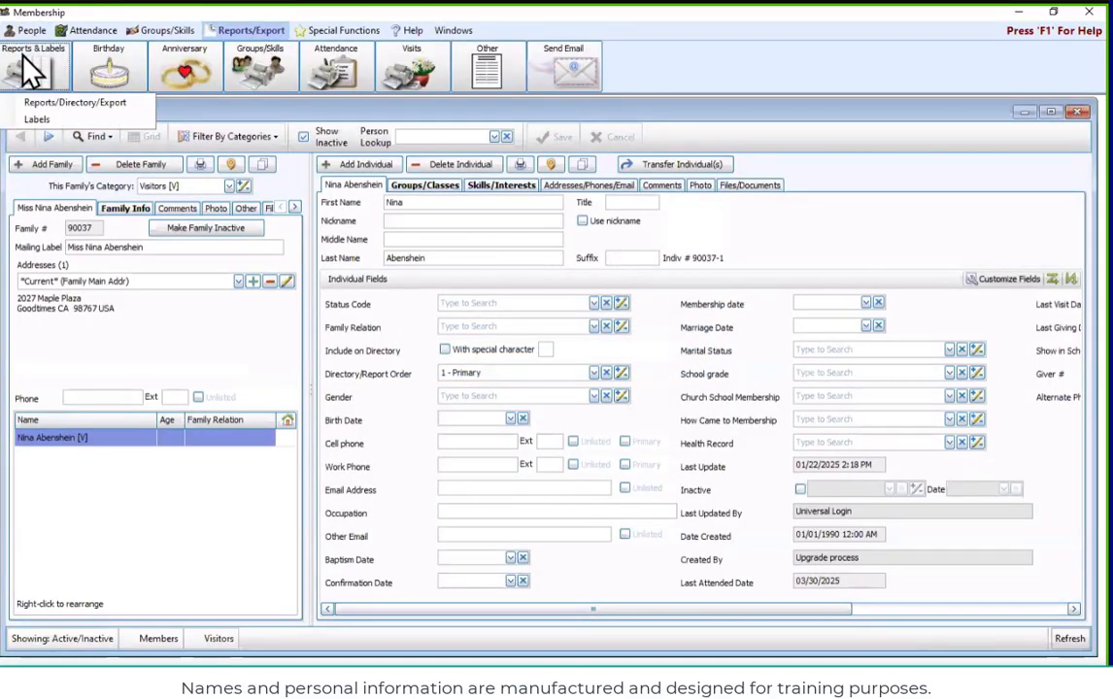
click(94, 97)
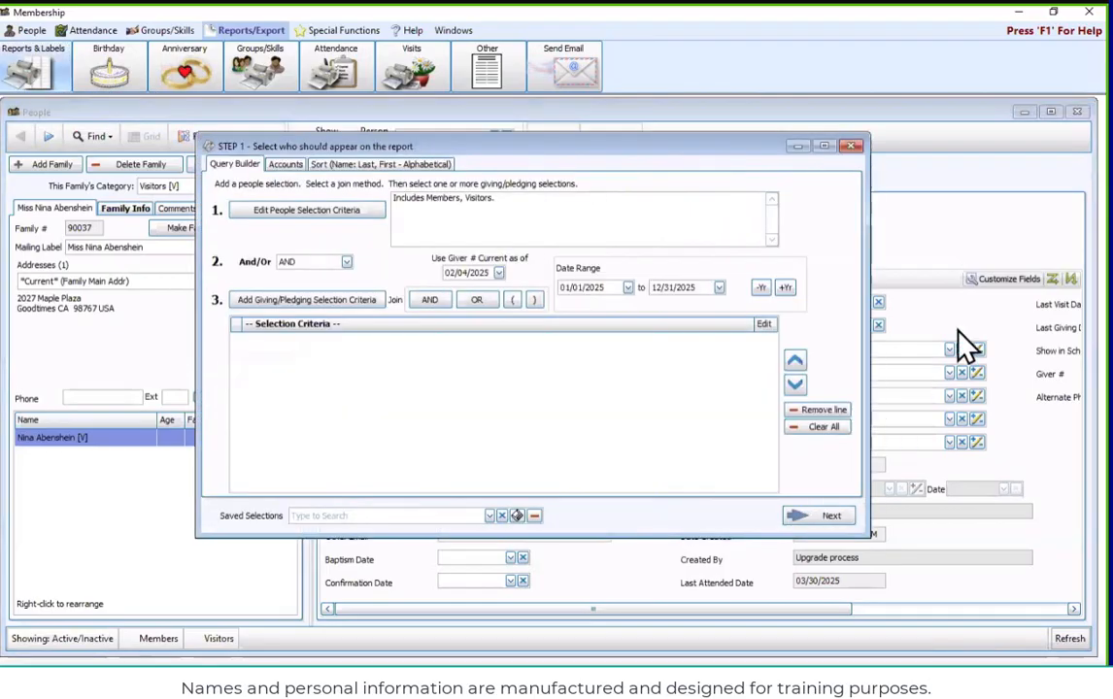
click(1078, 113)
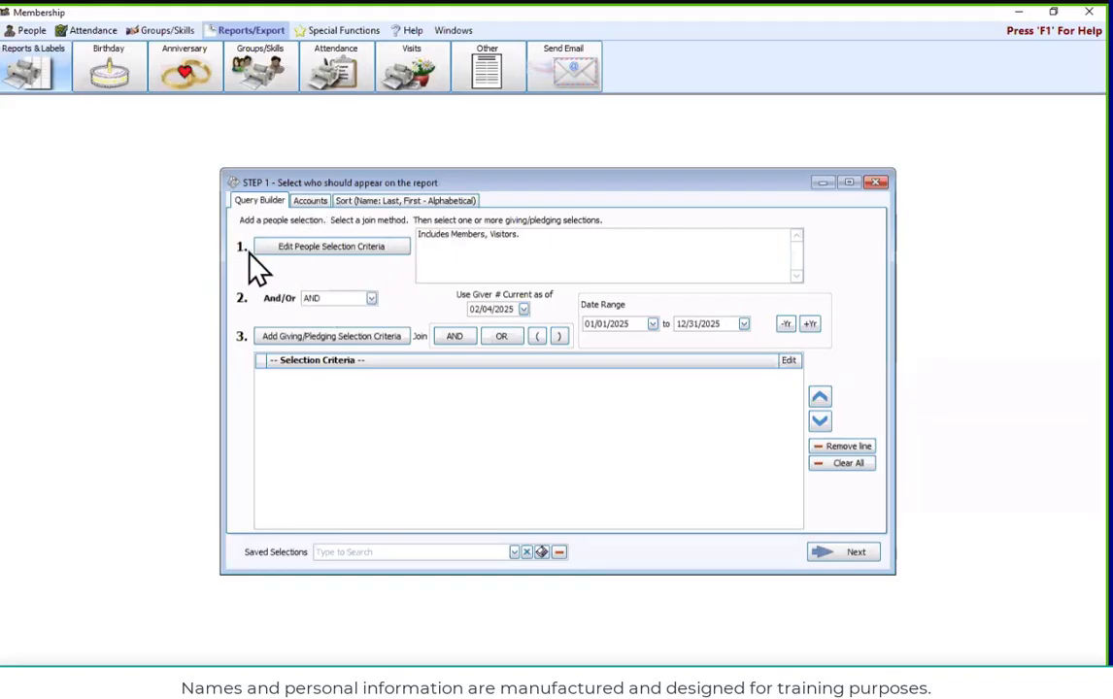
Open the people selection criteria for editing and exclude the Visitors category so only Members are included
click(301, 249)
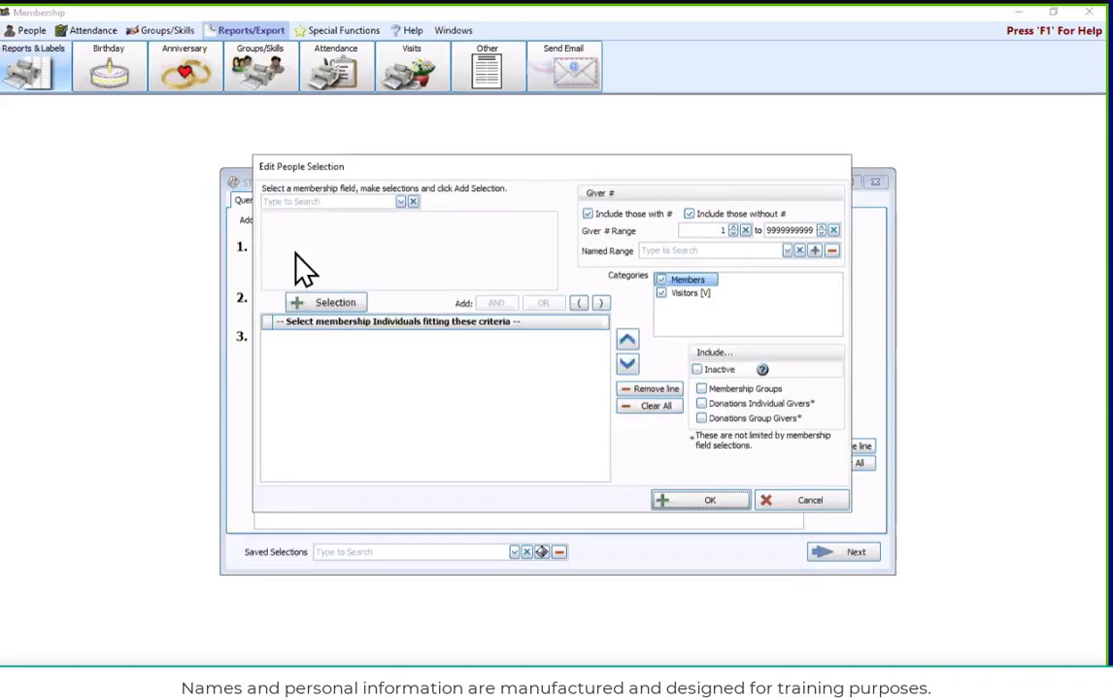
drag(535, 171, 535, 165)
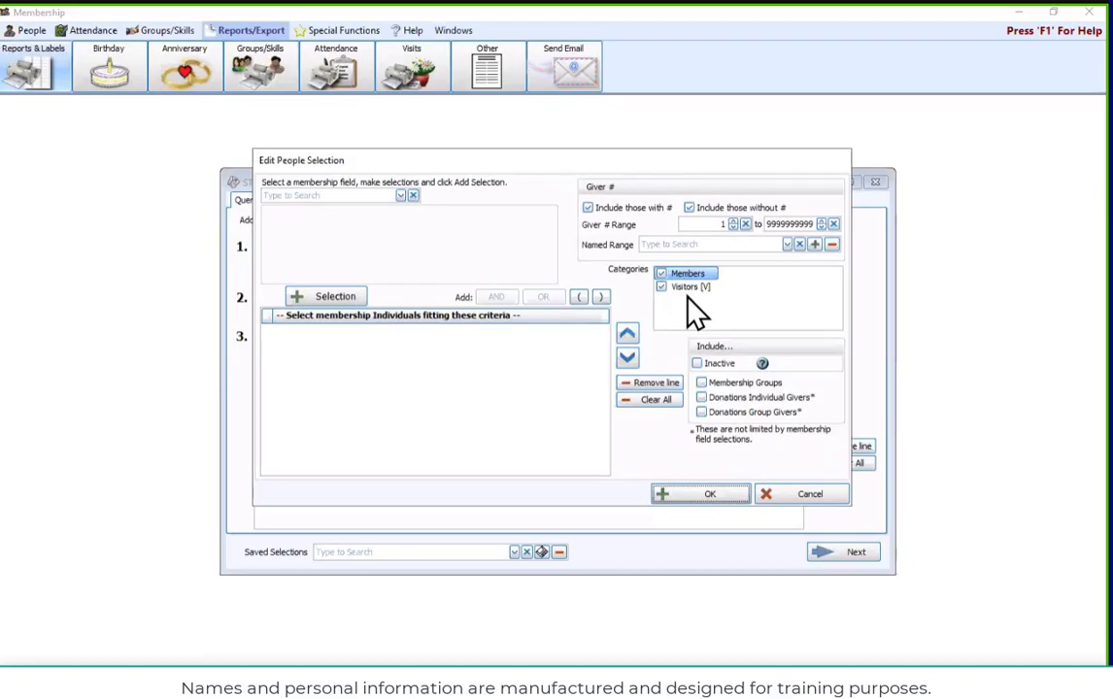
click(663, 288)
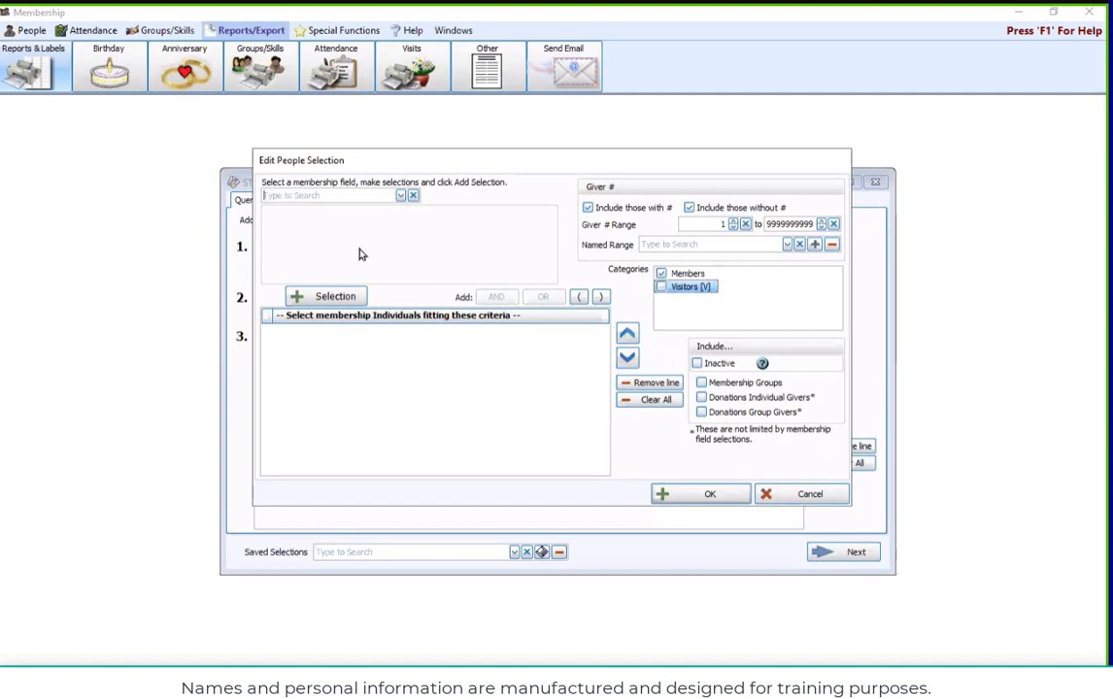
Look through the list of membership fields available as selection criteria
click(401, 196)
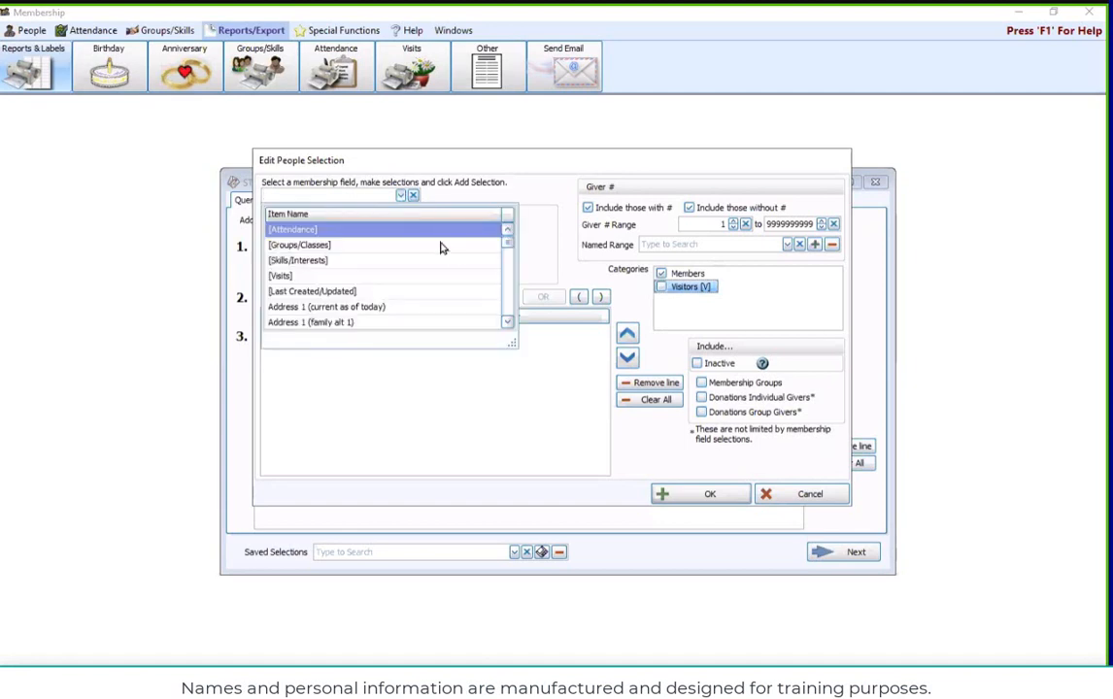
click(508, 249)
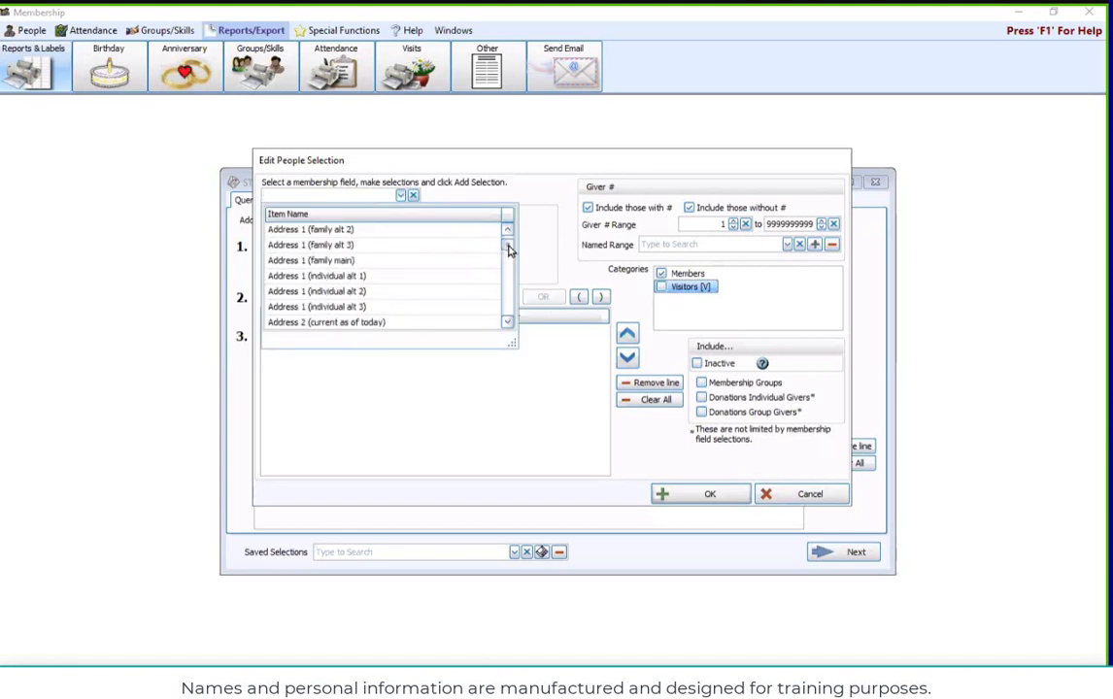
scroll(508, 250, down, 10)
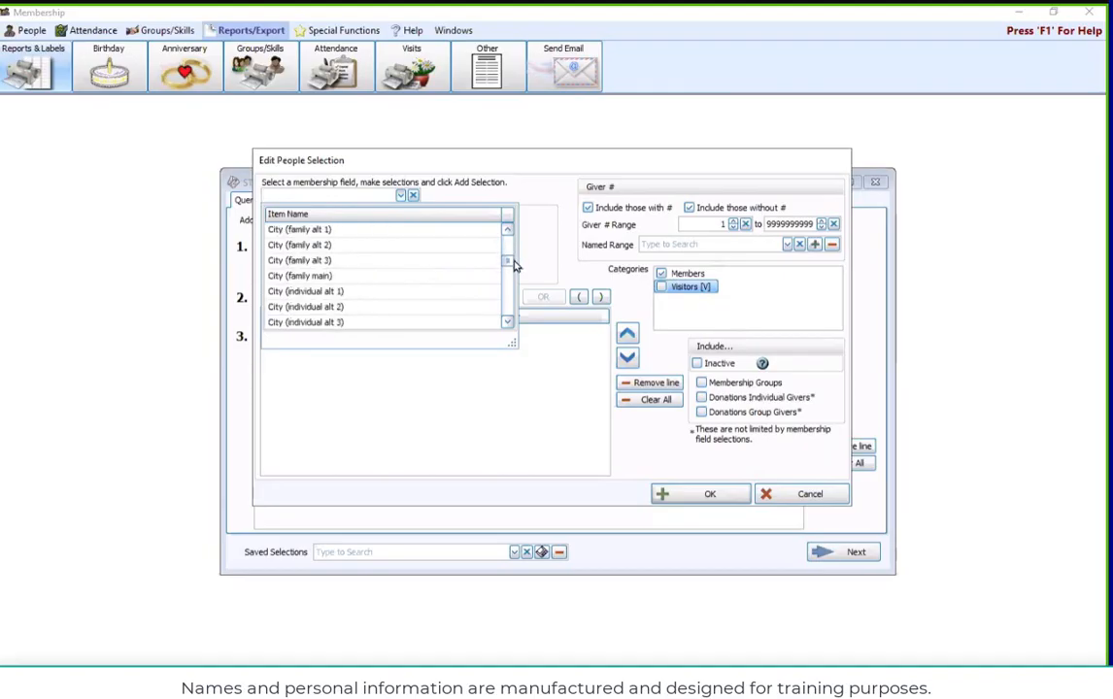
scroll(515, 267, down, 6)
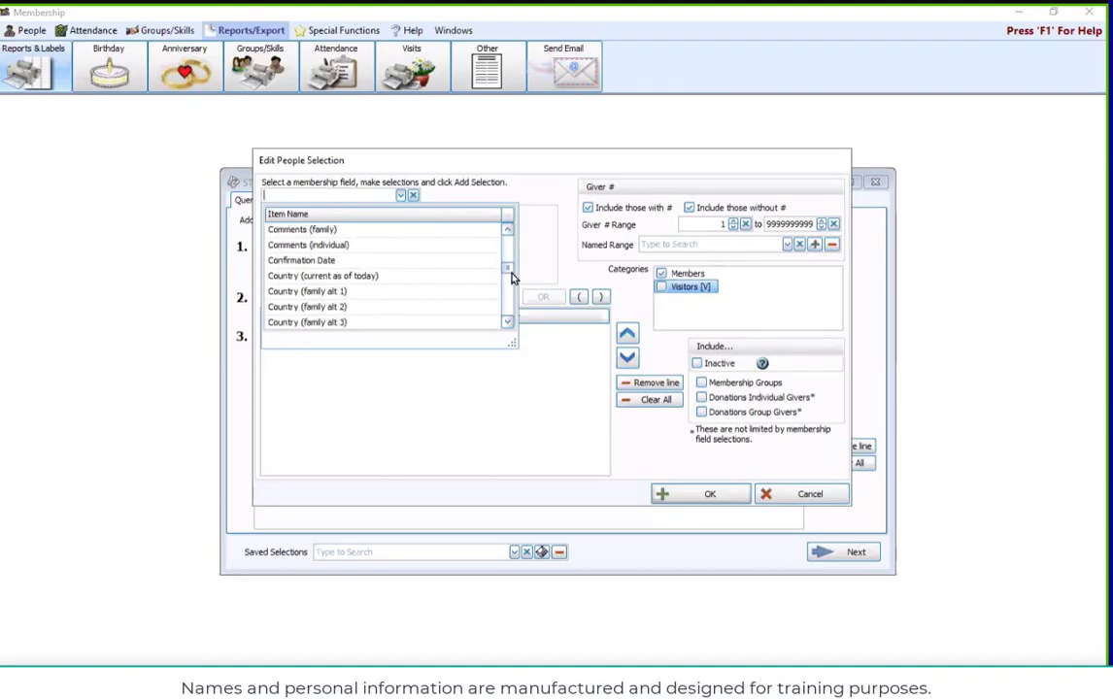
scroll(514, 279, down, 1)
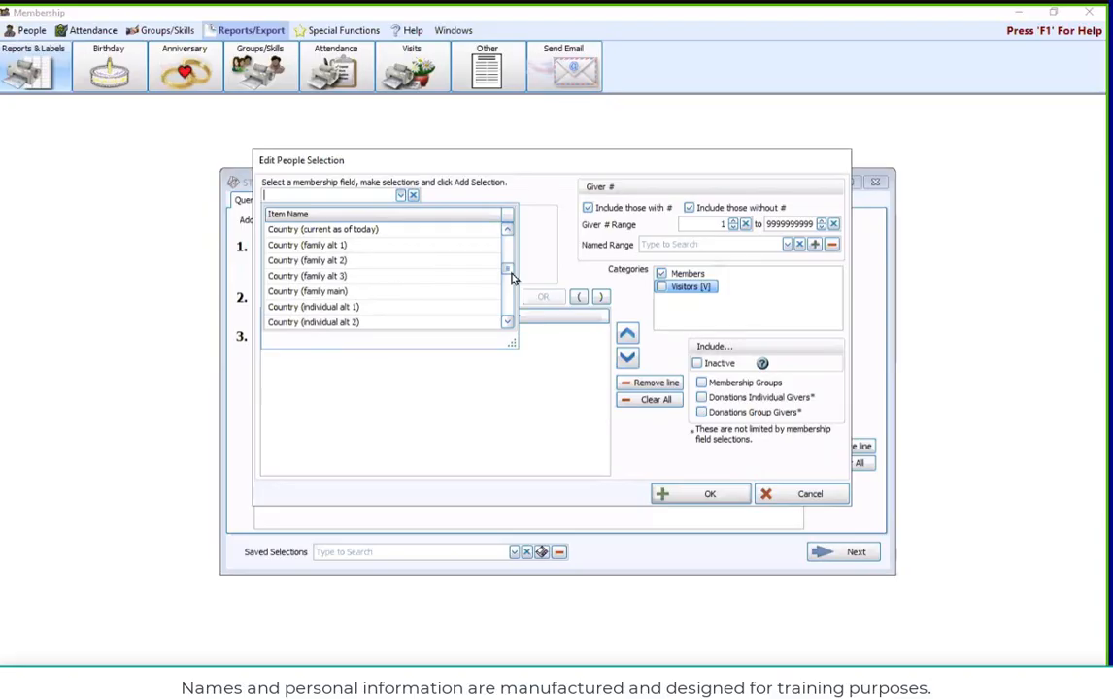
scroll(512, 279, down, 2)
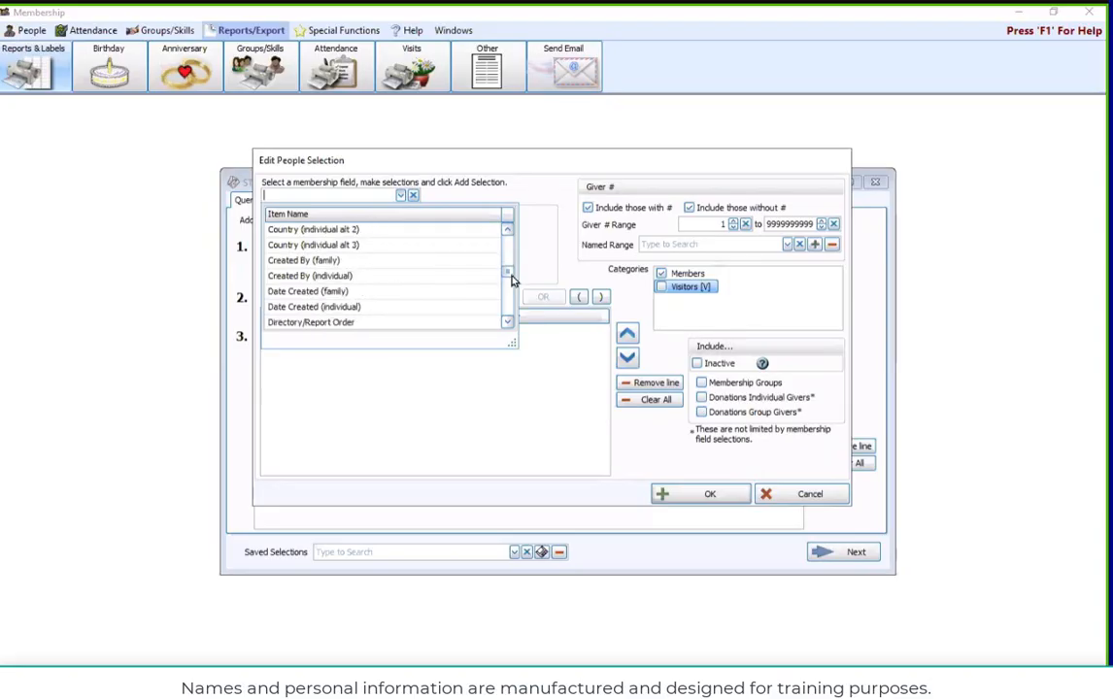
drag(508, 273, 508, 245)
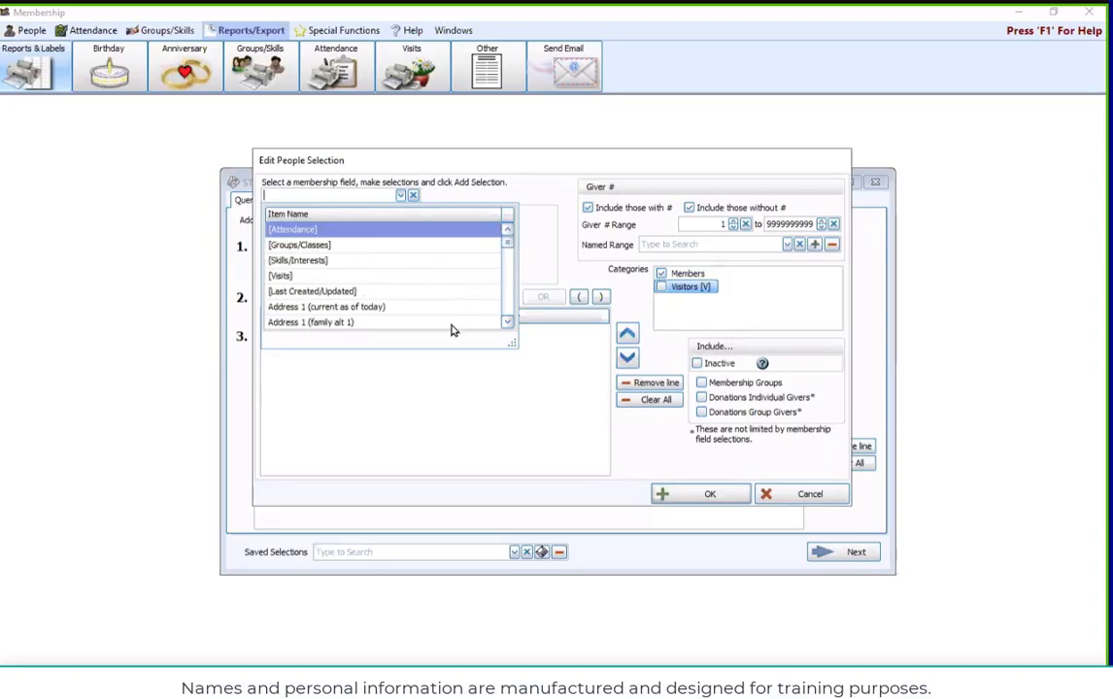
click(507, 324)
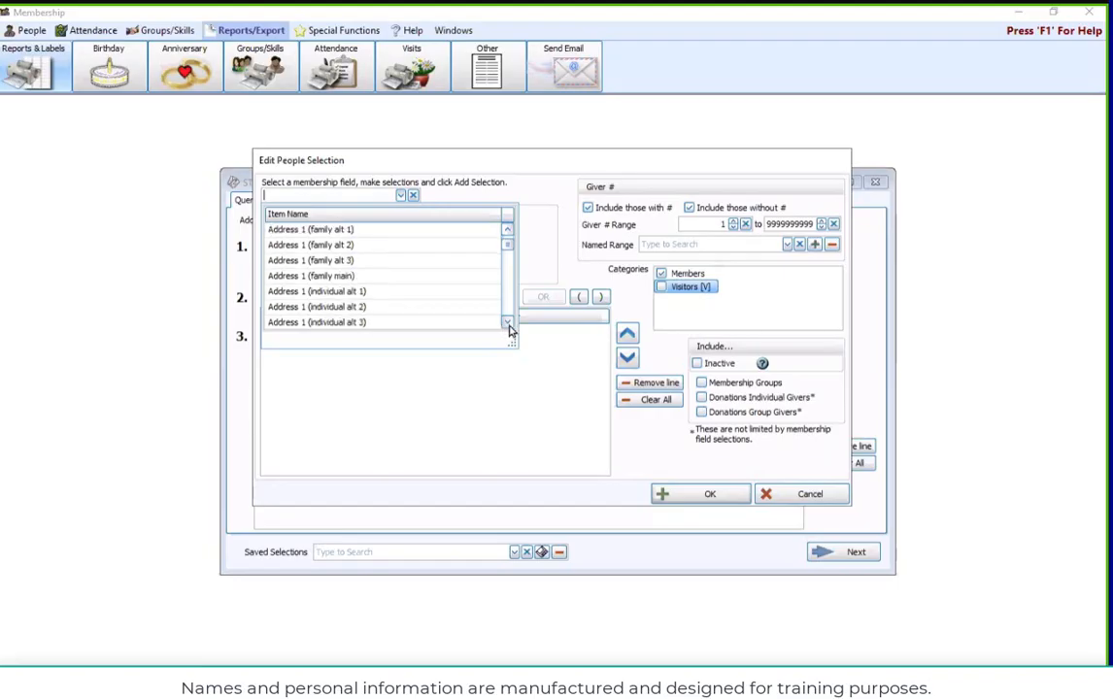
click(510, 326)
click(509, 325)
click(510, 326)
click(510, 325)
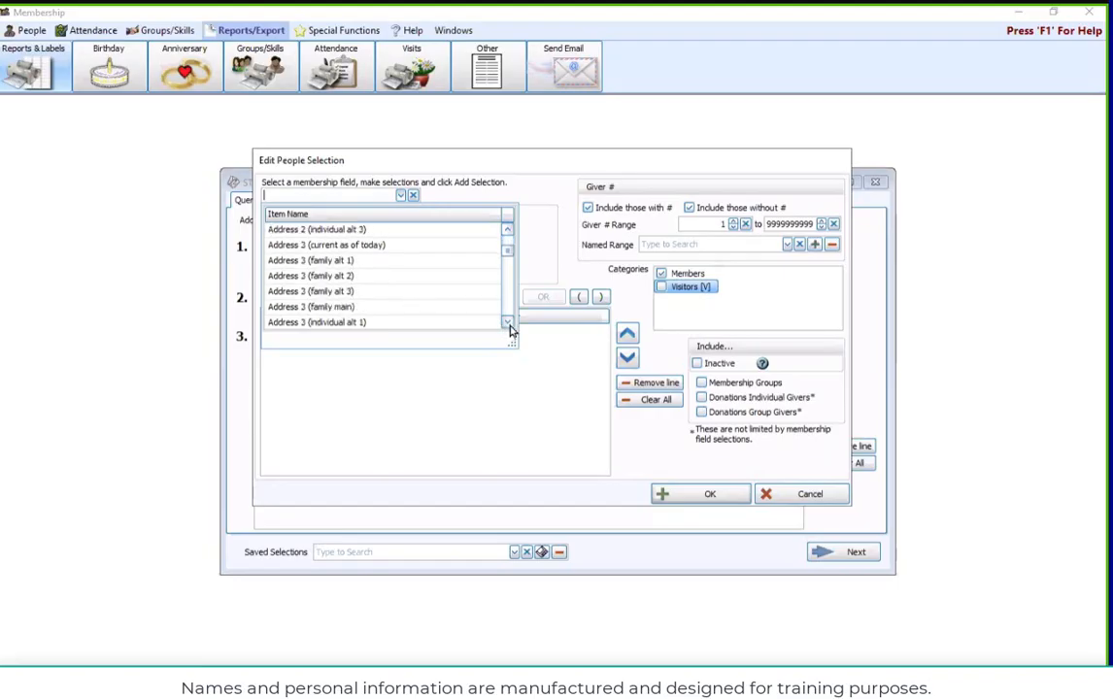
click(510, 326)
click(510, 326)
click(510, 325)
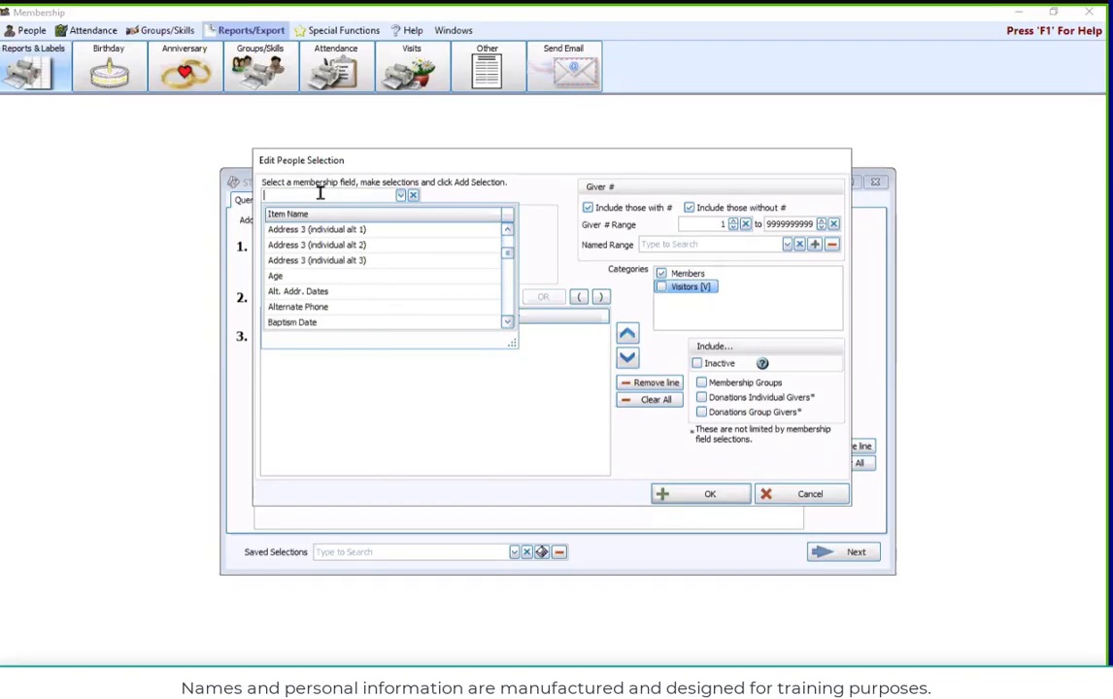
Try Attendance as the membership field for the people selection
text(att)
key(Return)
click(712, 432)
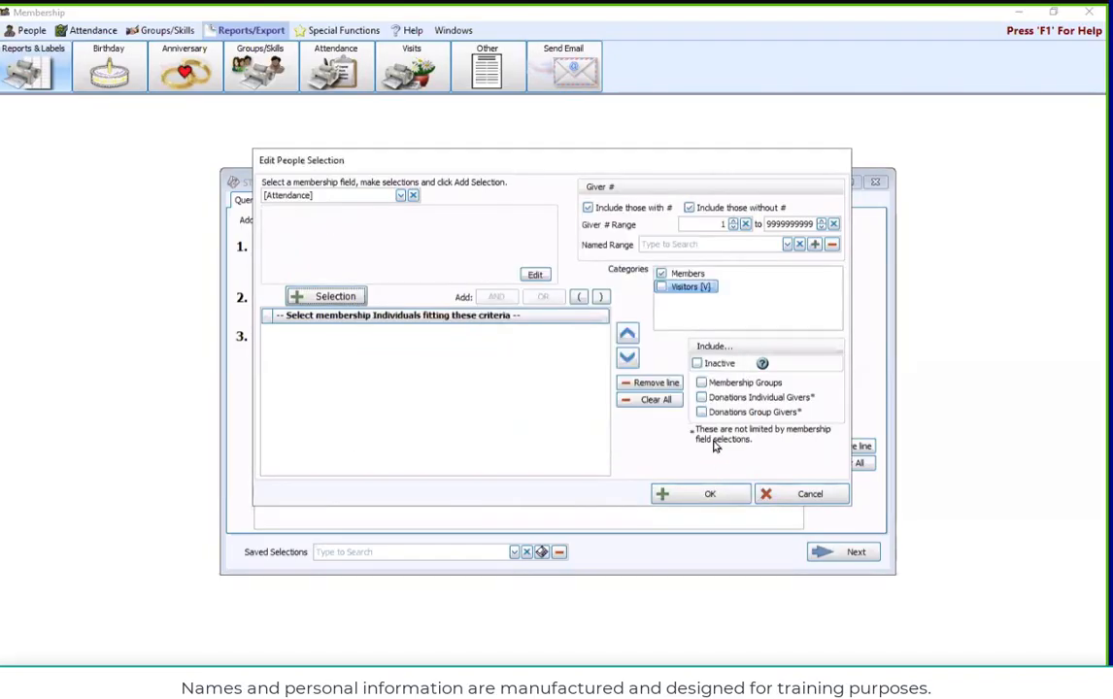
Clear the membership field and choose Age as the field for the people selection
click(413, 195)
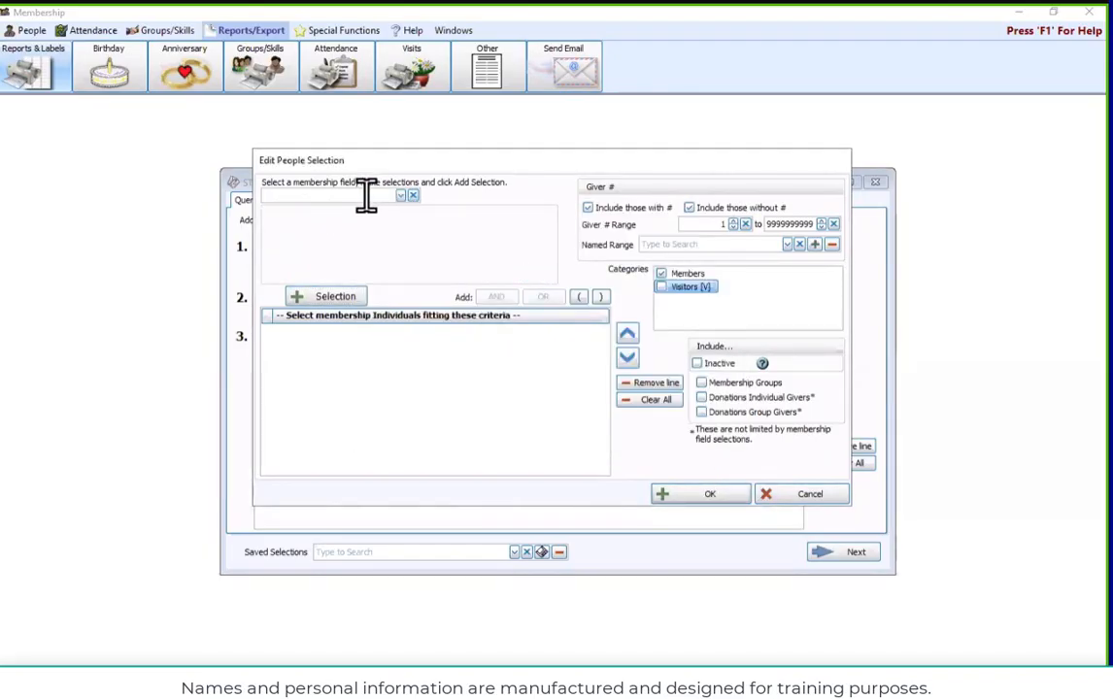
text(age)
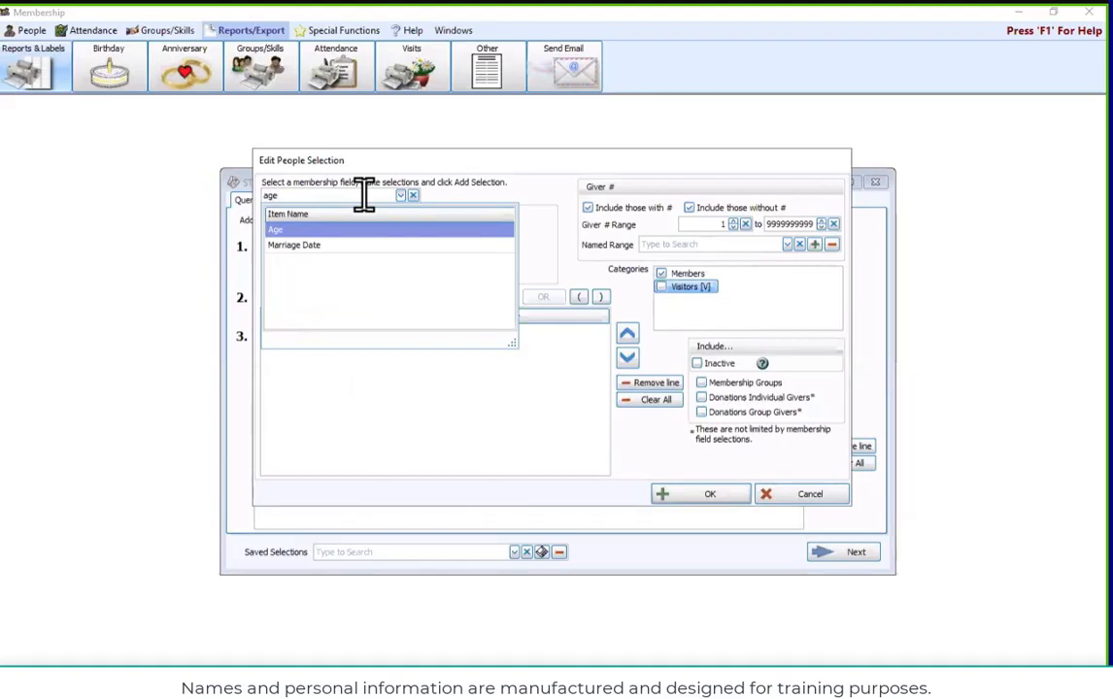
click(285, 233)
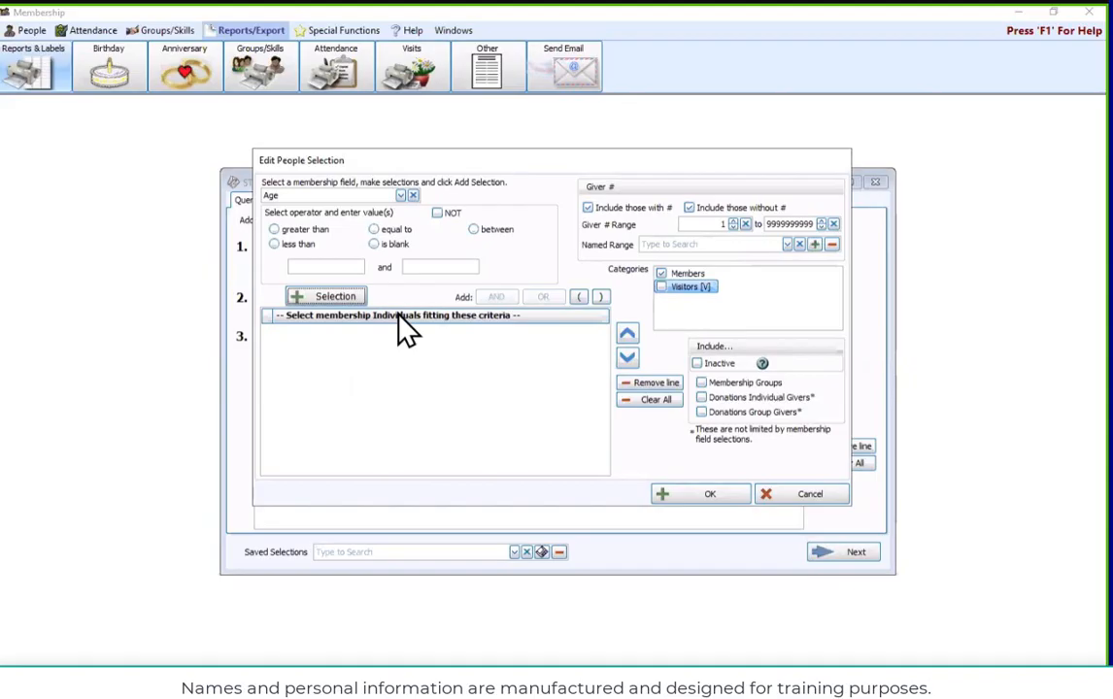
Try an Age condition between 18 and 35, and clear both values again
click(503, 231)
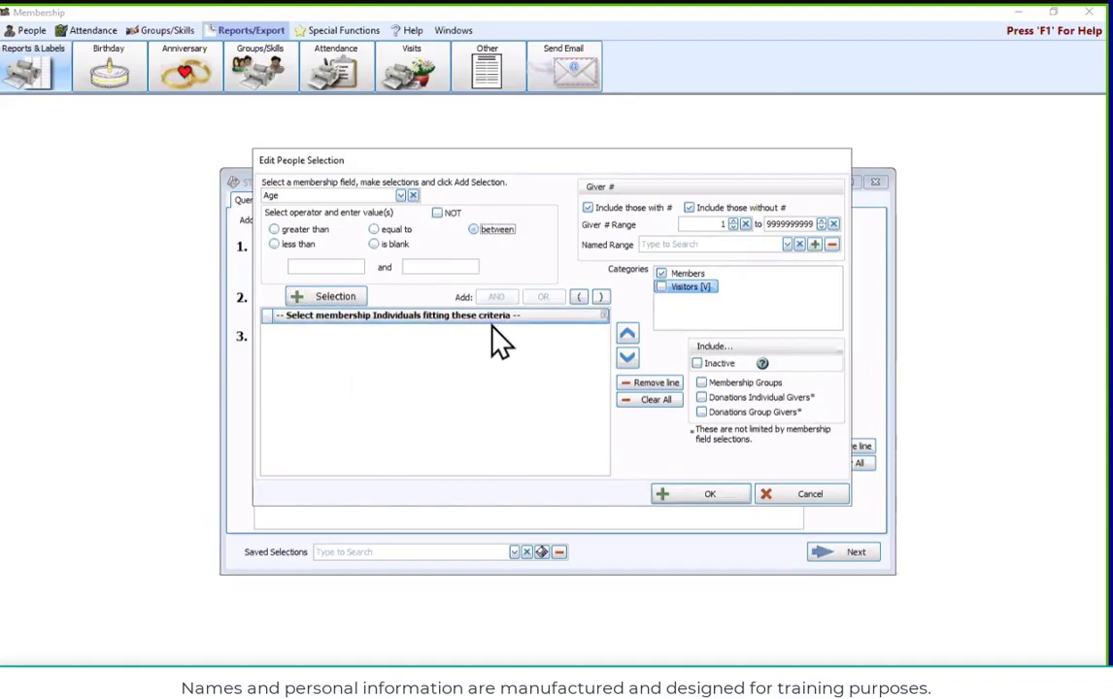
click(342, 267)
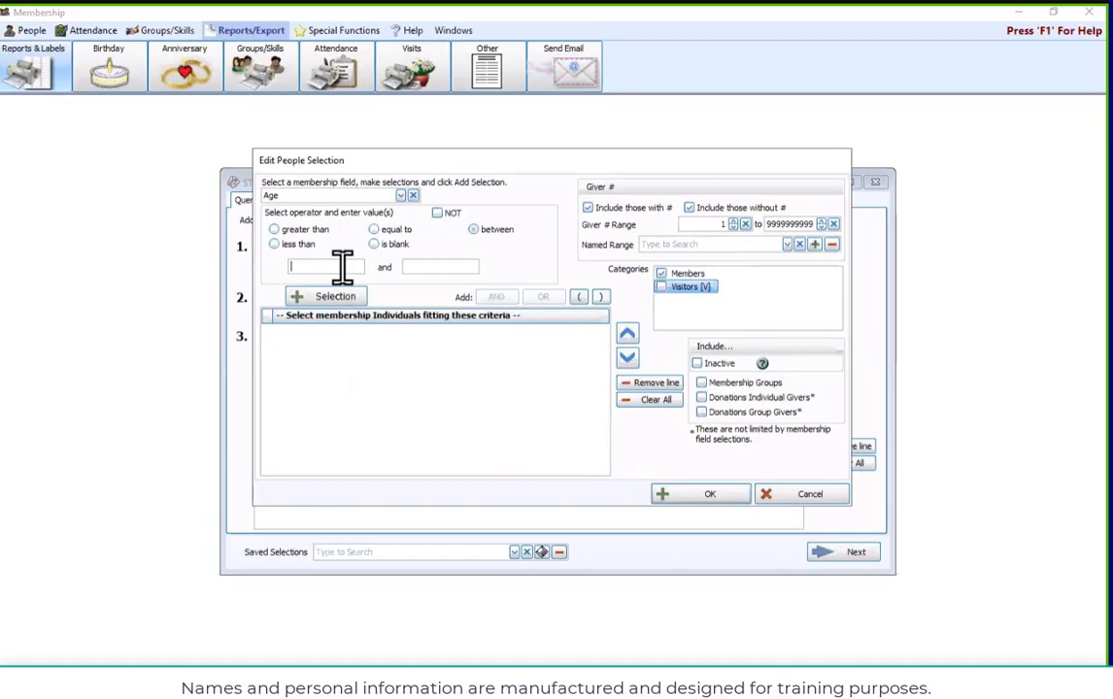
text(18)
click(425, 268)
text(35)
double_click(413, 267)
key(Delete)
click(338, 266)
key(BackSpace)
key(BackSpace)
Try an Age condition of less than 18, and clear the value again
click(275, 244)
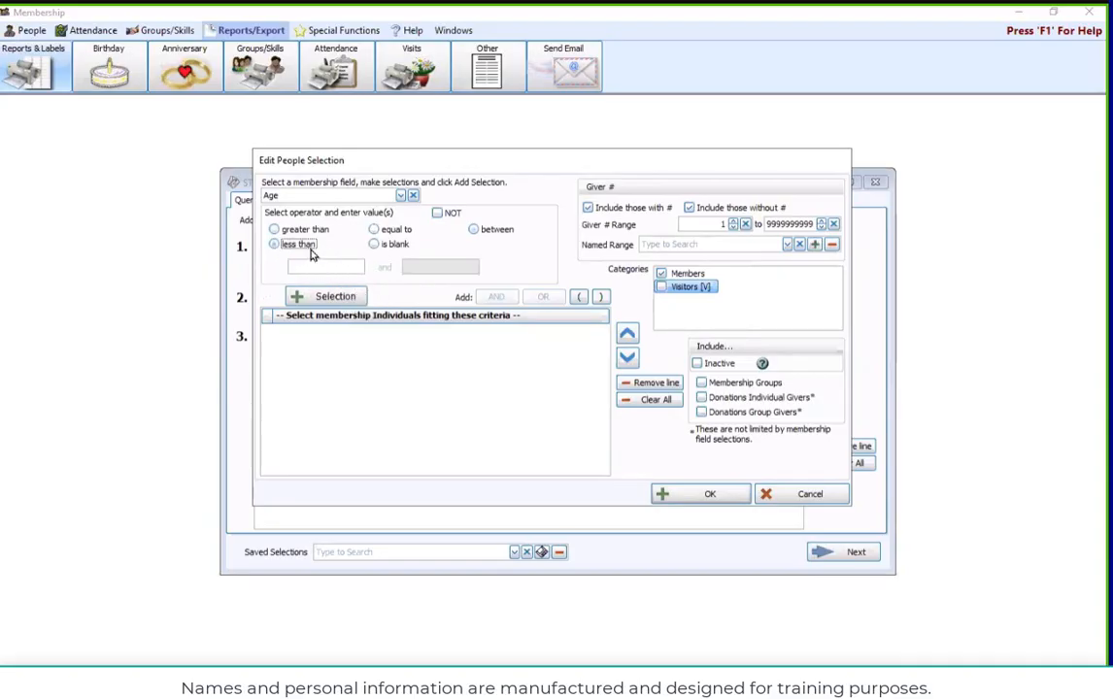
click(351, 265)
text(18)
double_click(332, 271)
key(BackSpace)
Add the criterion Age between 18 and 35 and confirm the people selection
click(473, 231)
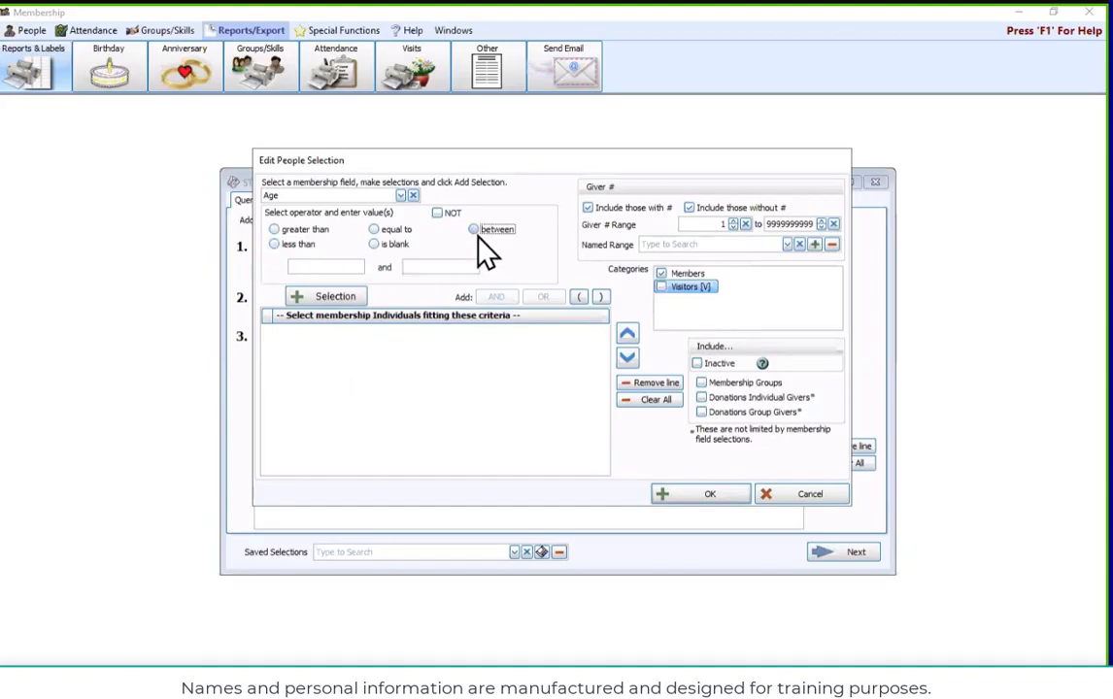
click(337, 267)
text(18)
click(467, 270)
text(35)
click(330, 296)
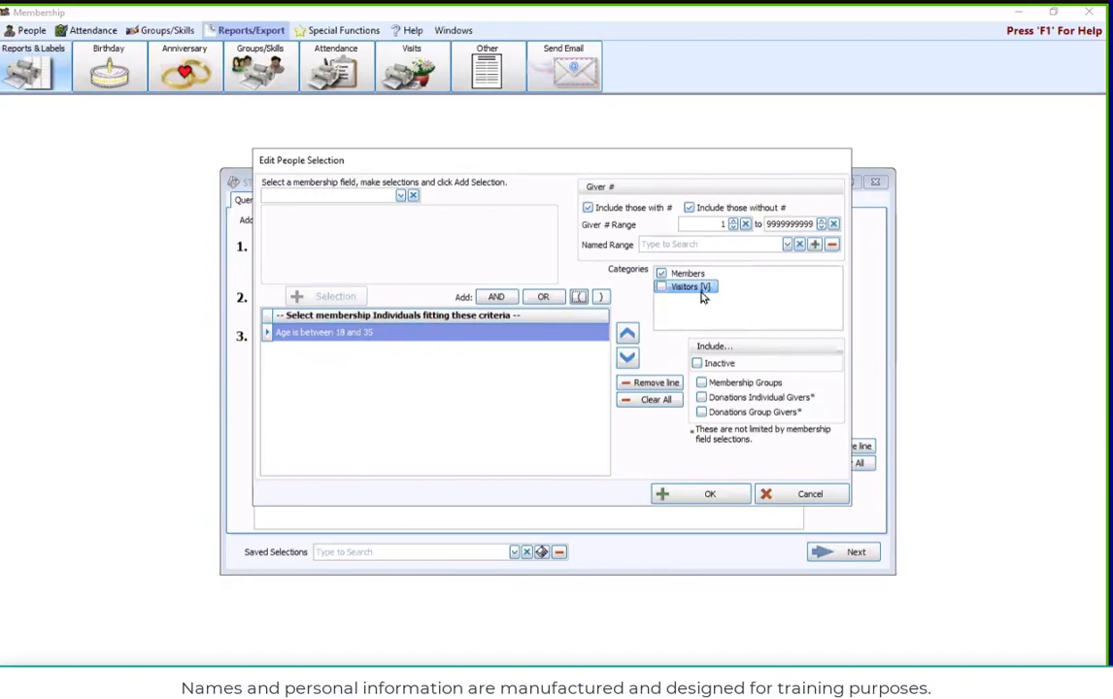
click(717, 499)
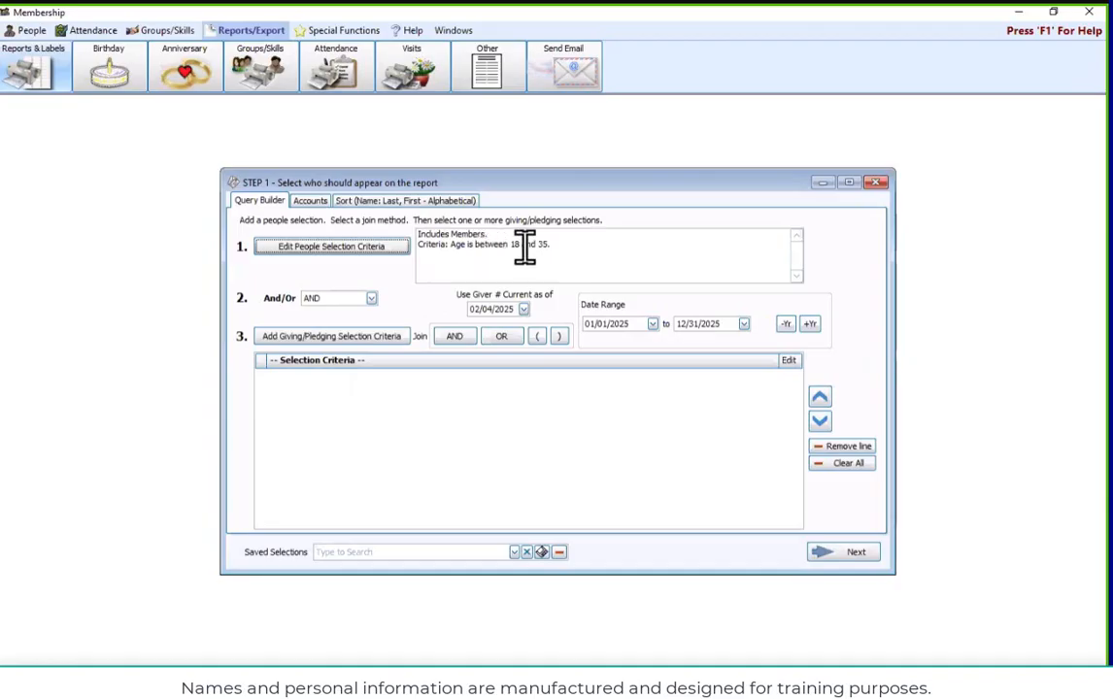
Set the report's first sort field to Age
click(360, 202)
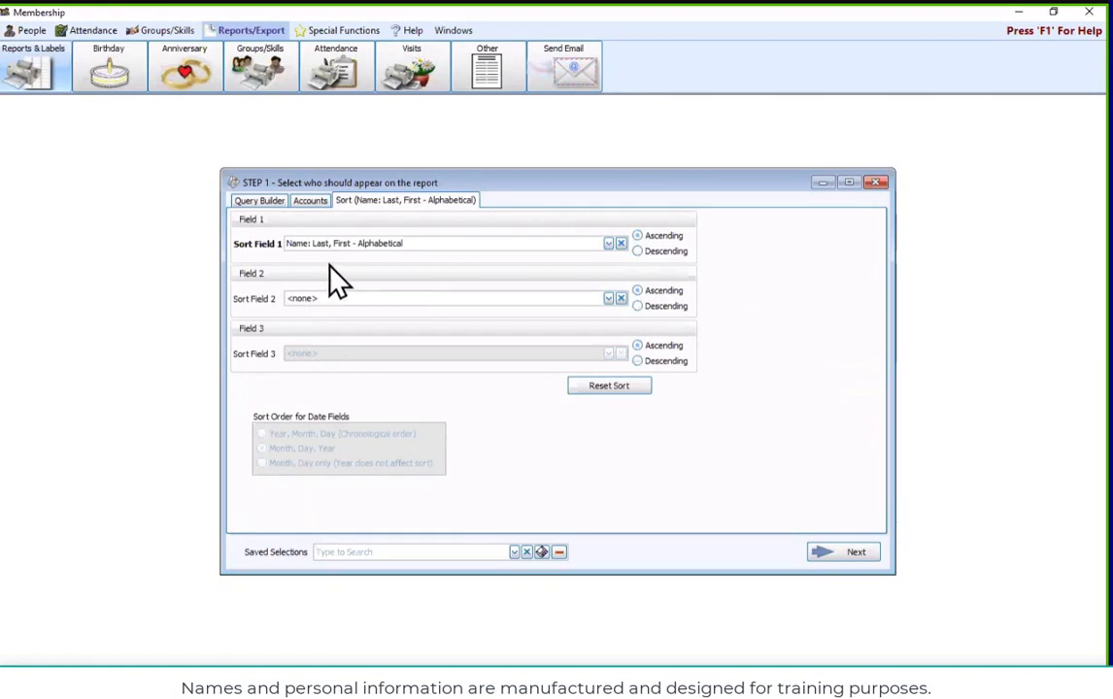
click(609, 244)
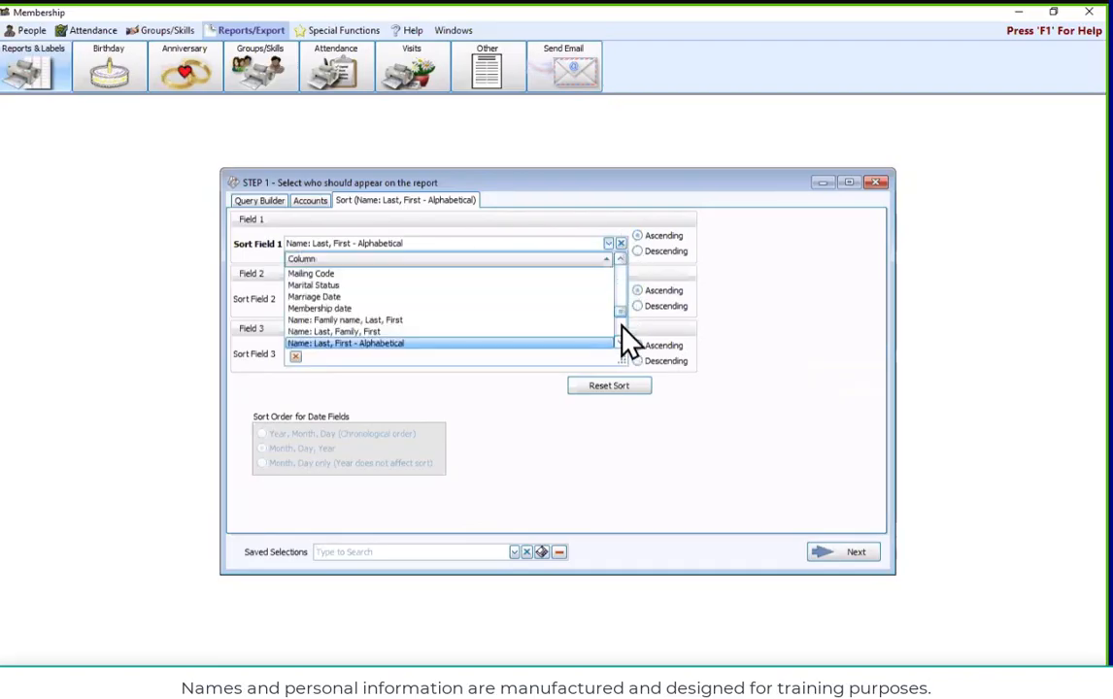
drag(621, 325, 621, 275)
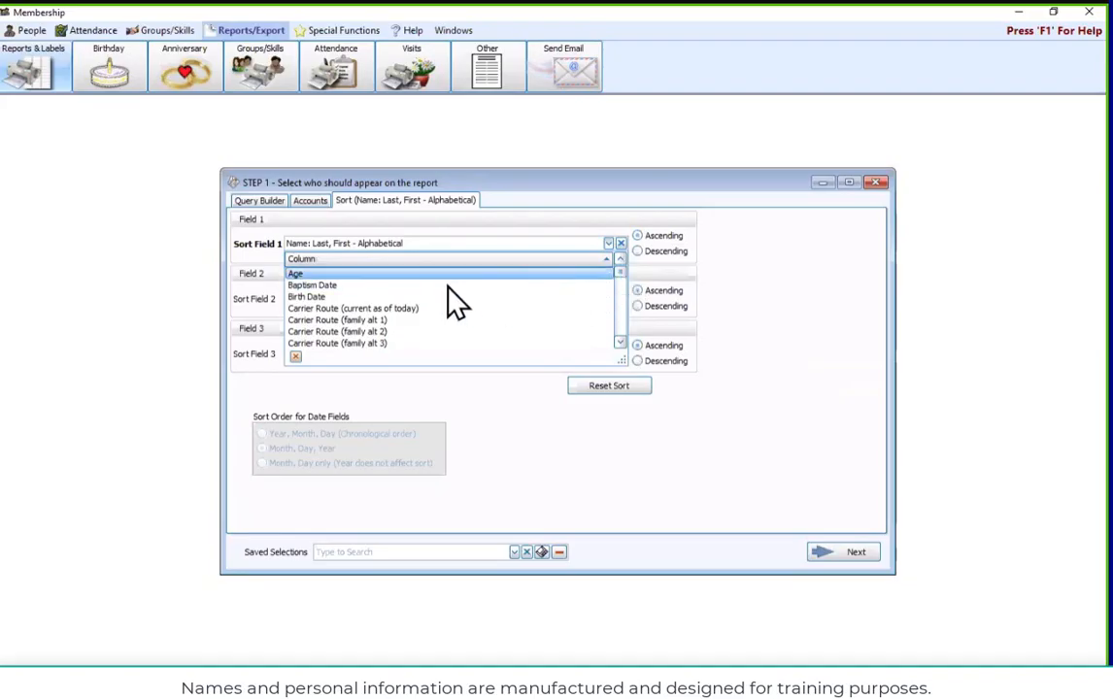
click(413, 273)
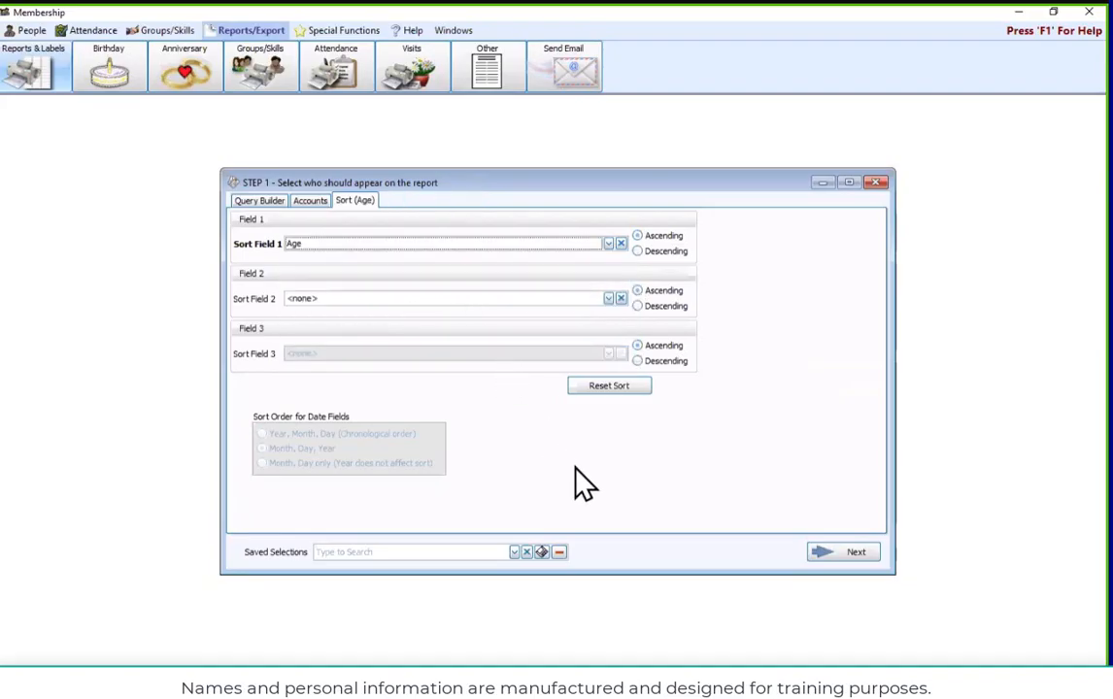
Change the report's first sort field to Name: Last, First - Alphabetical
click(609, 243)
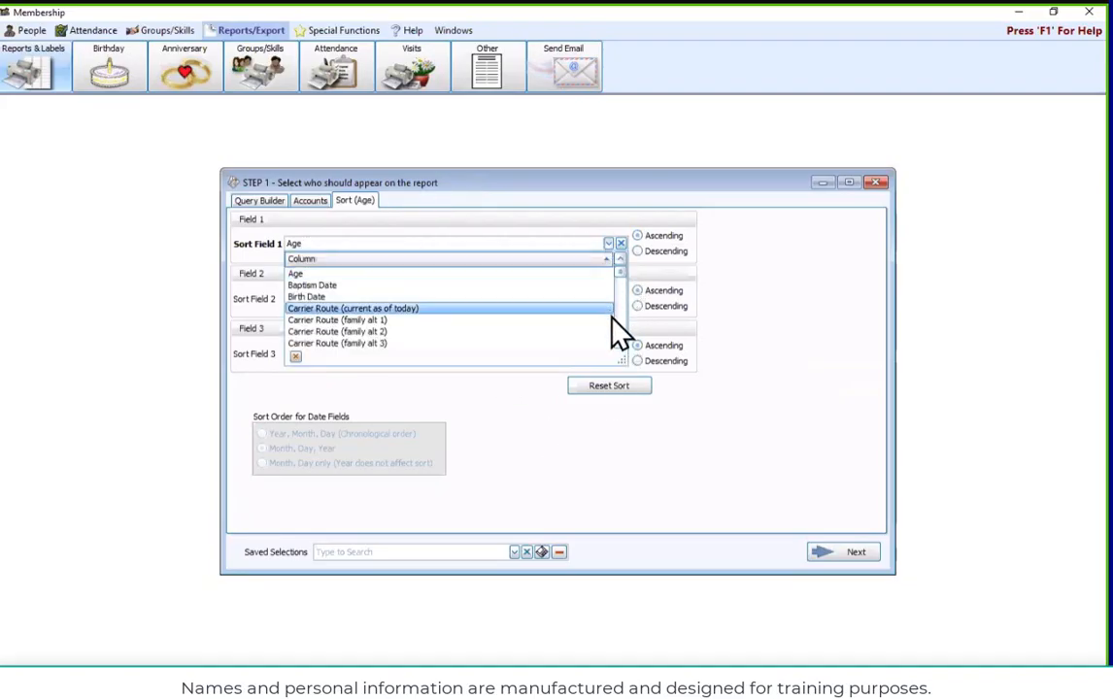
scroll(622, 325, down, 10)
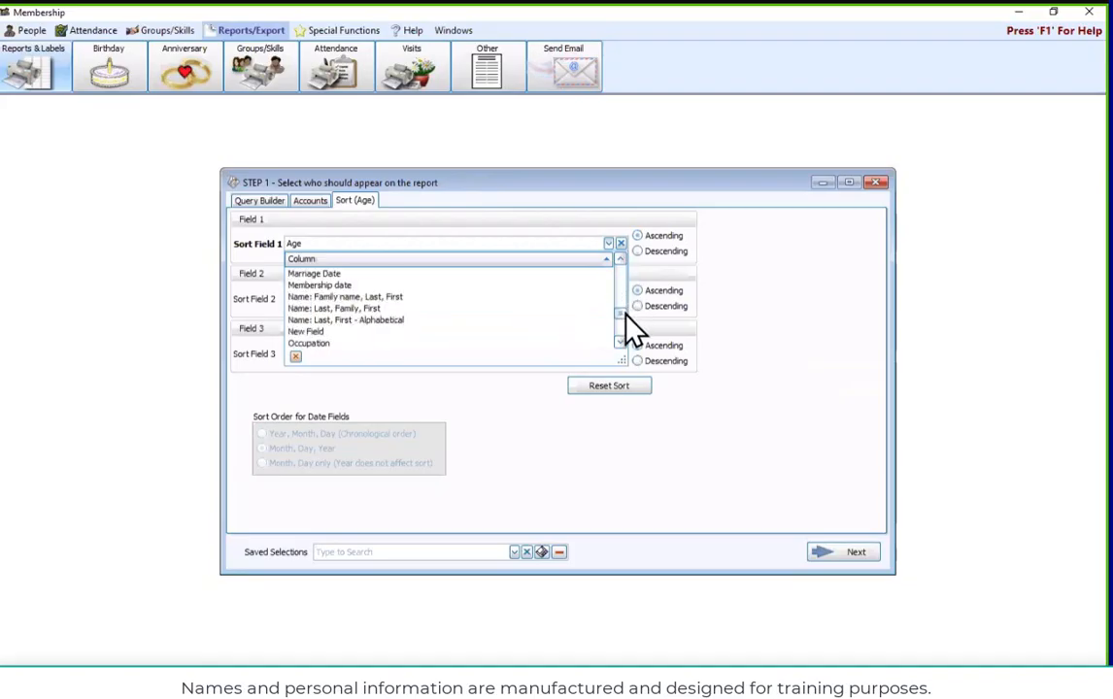
scroll(627, 324, down, 1)
click(427, 296)
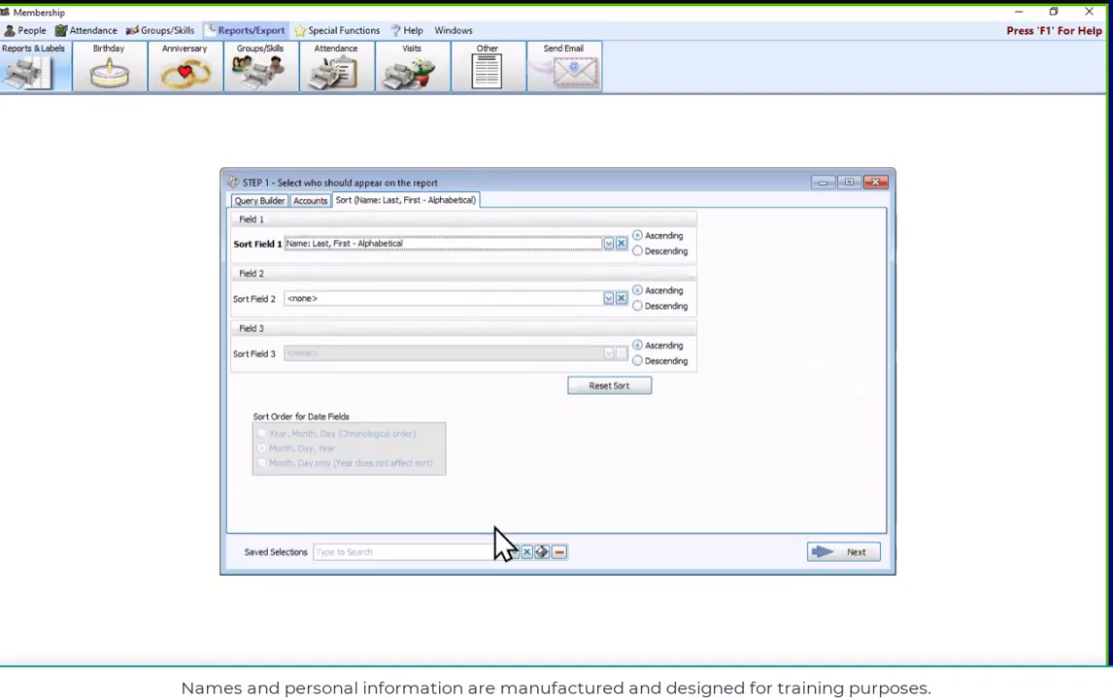
Proceed to the report layout, choose the Basic type with the Basic Columnar Report template, and generate the print preview
click(843, 551)
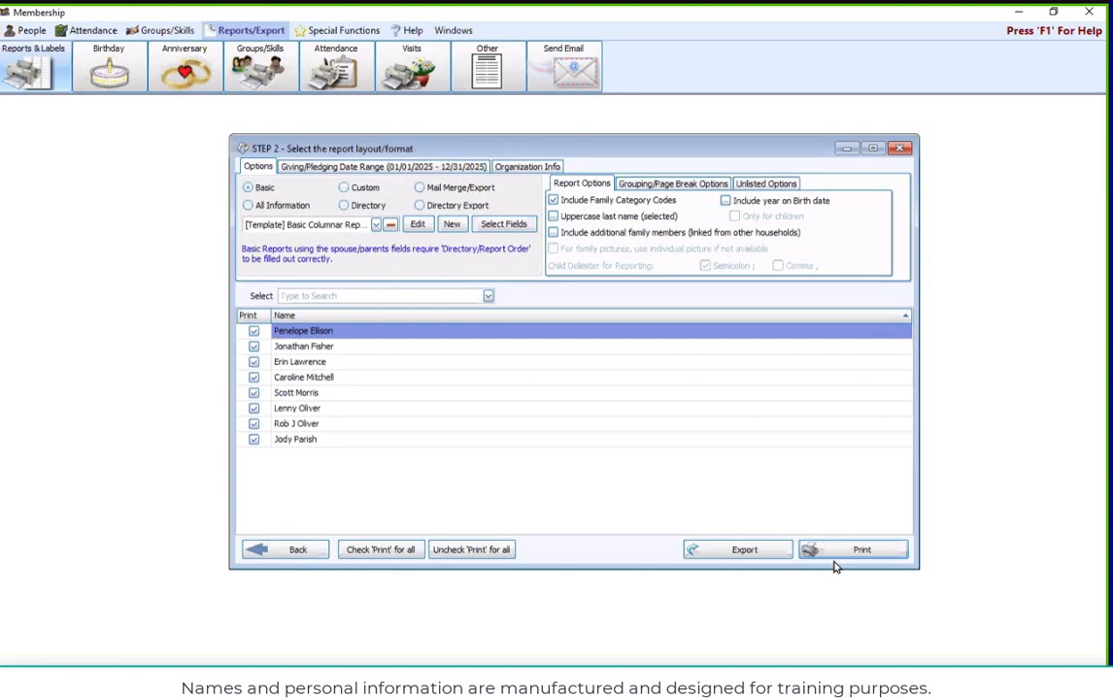
click(258, 188)
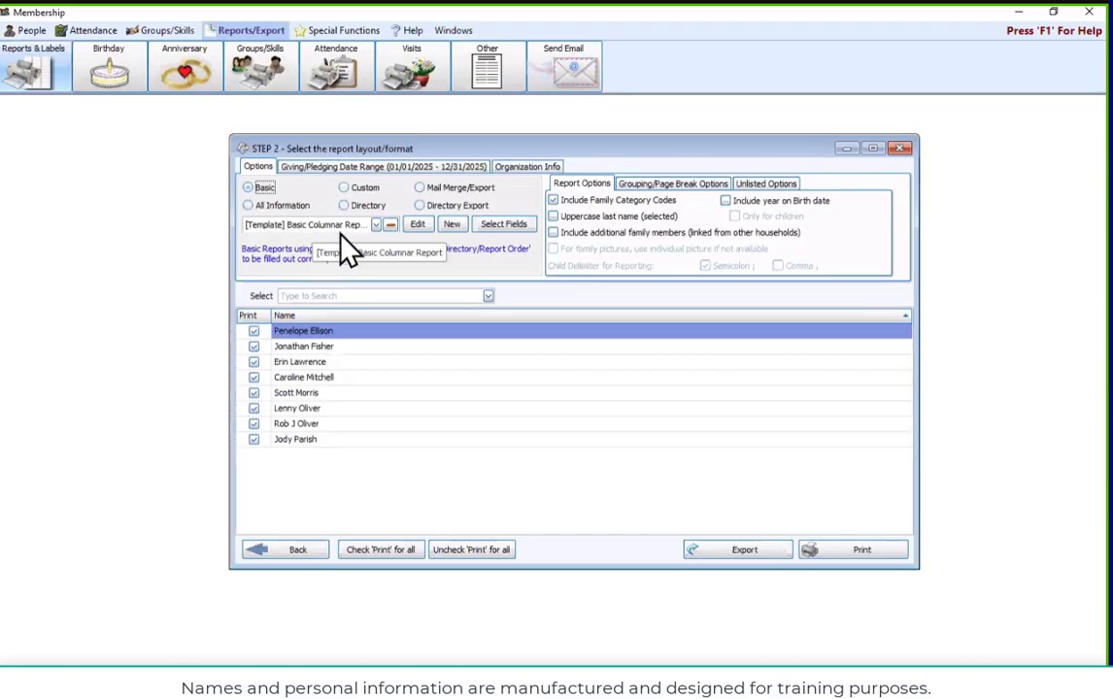
click(882, 571)
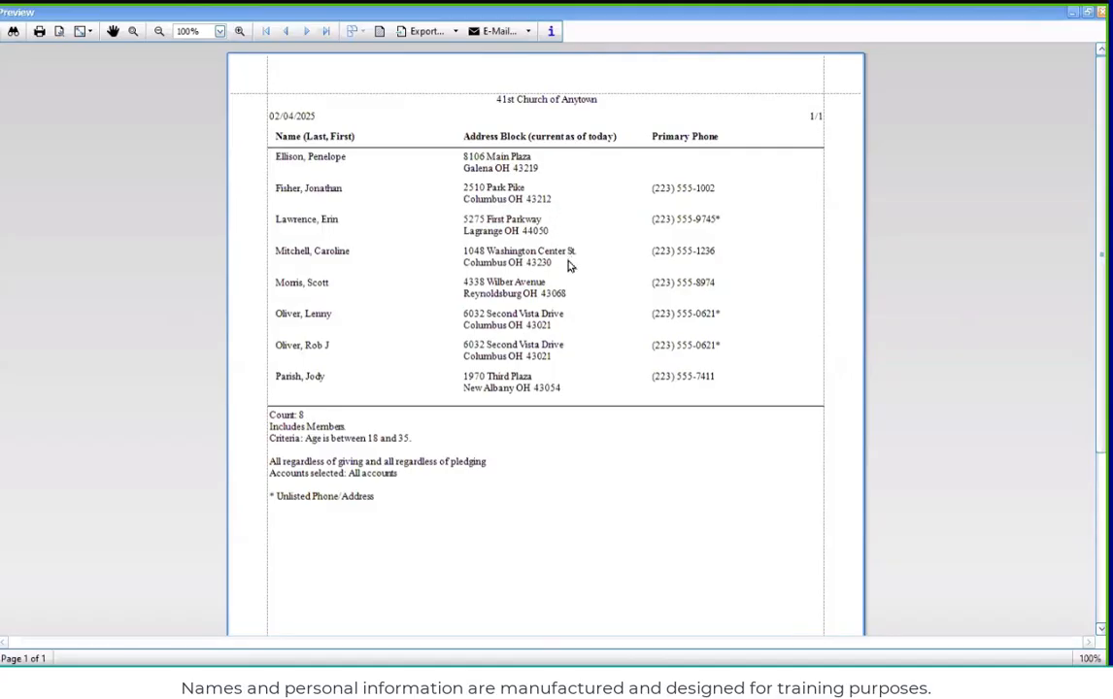
Review the report information for the previewed report's criteria, and close the preview and the report setup
click(552, 32)
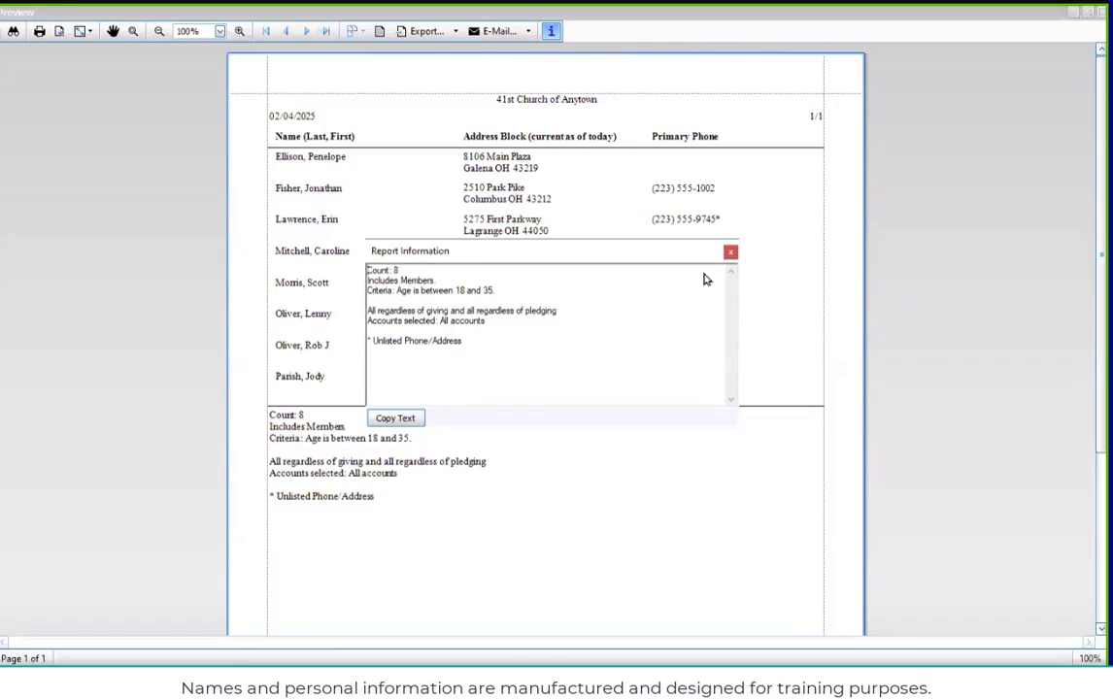
click(731, 251)
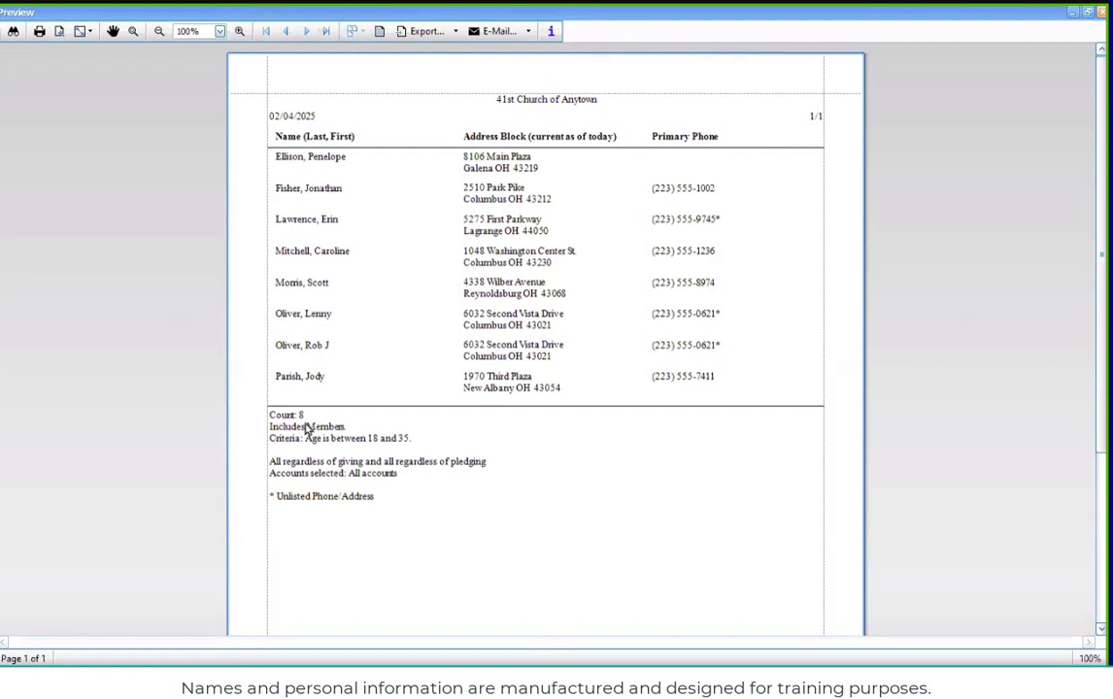
click(1101, 12)
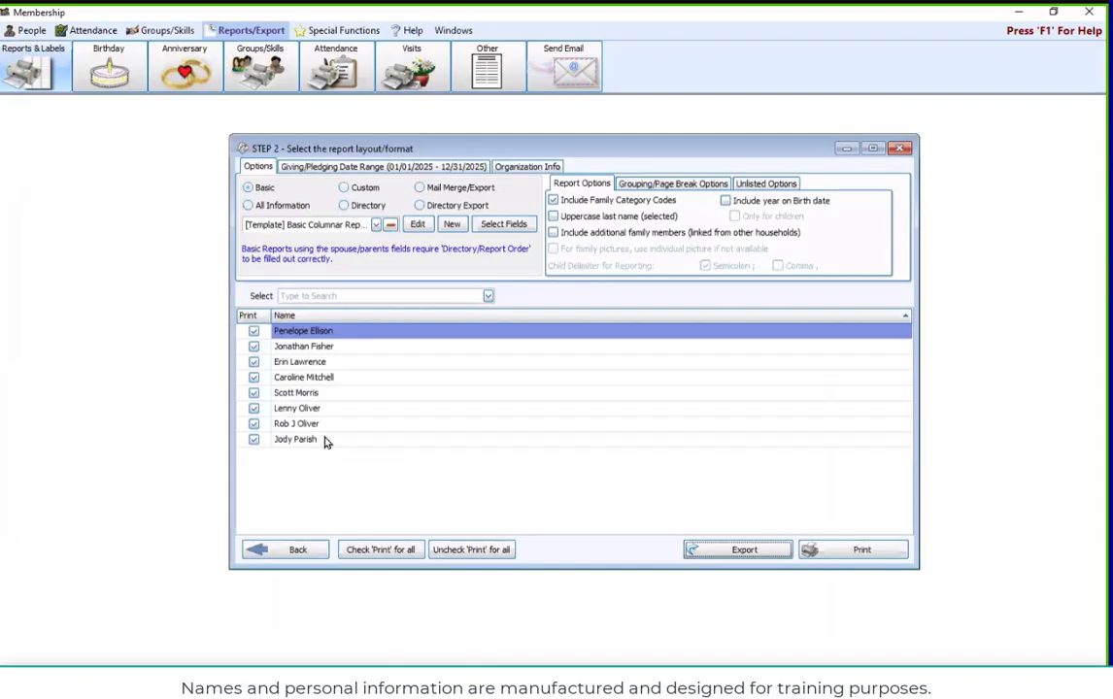
click(904, 150)
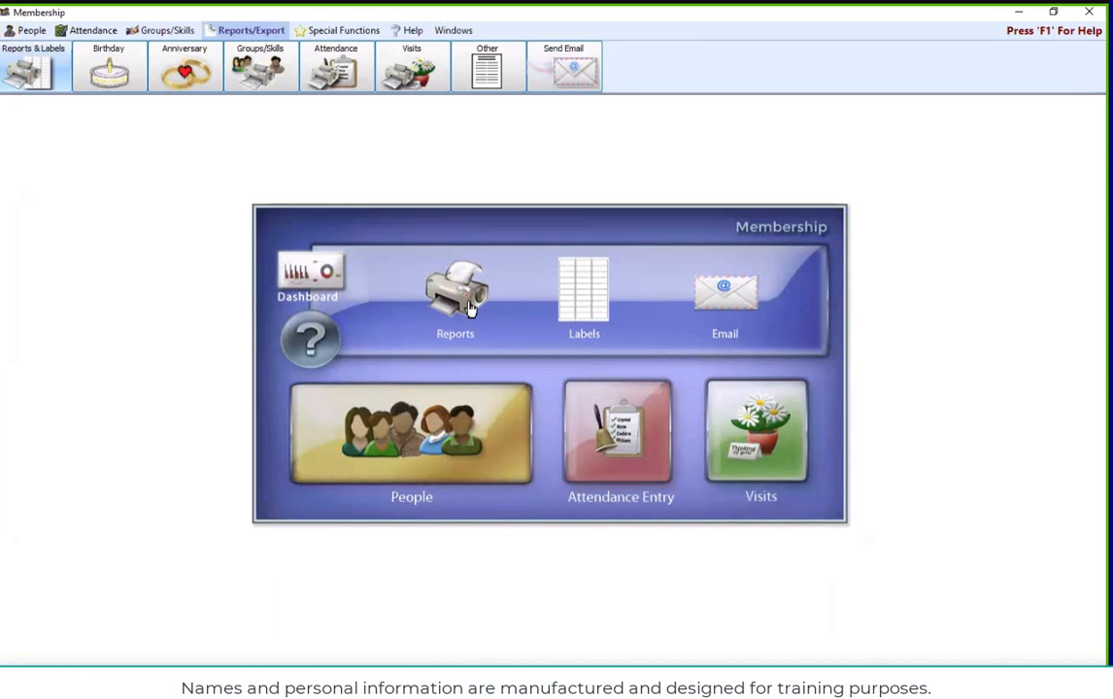
Start a new membership report and add the people selection criterion Age less than 18
click(469, 308)
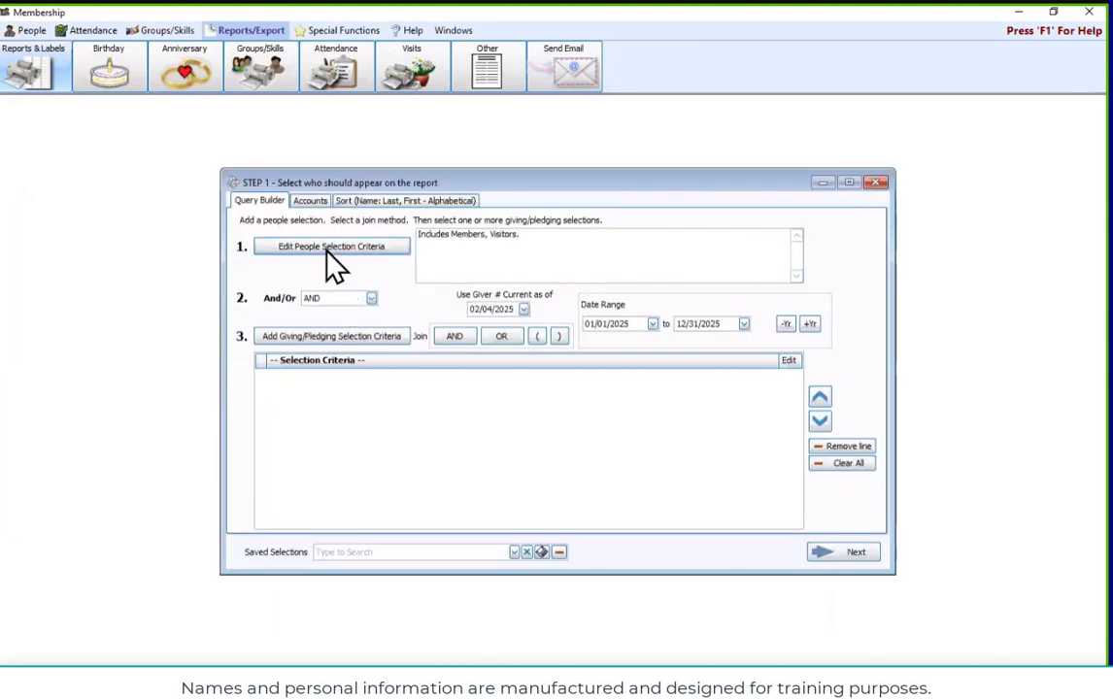
click(327, 249)
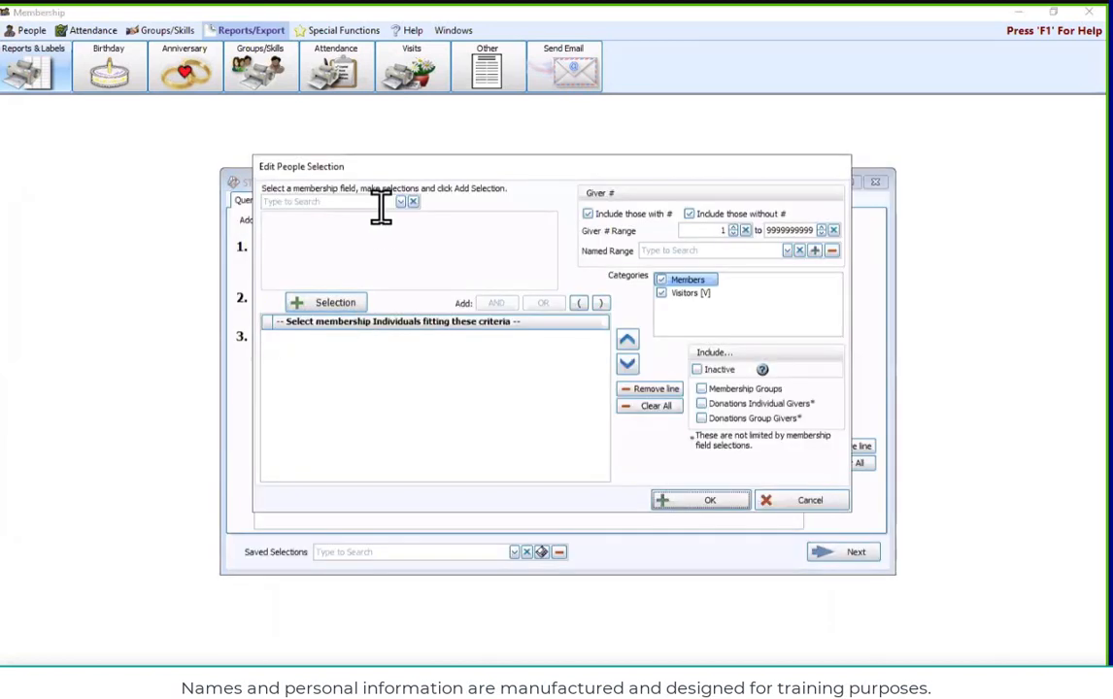
click(382, 207)
text(age)
key(Return)
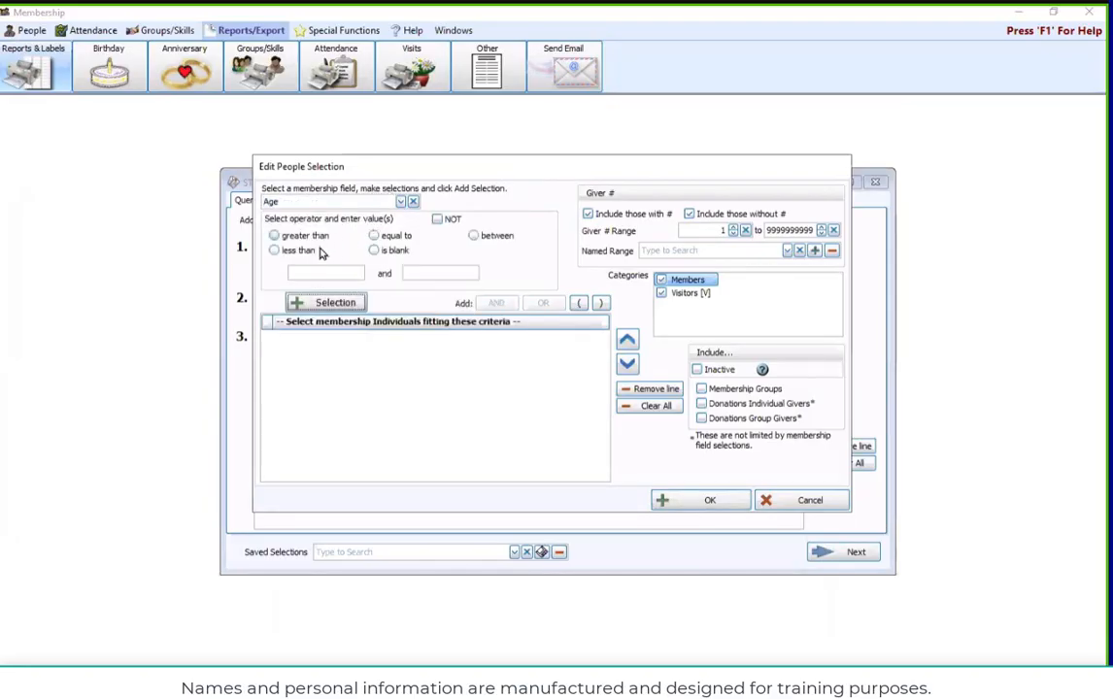
click(310, 252)
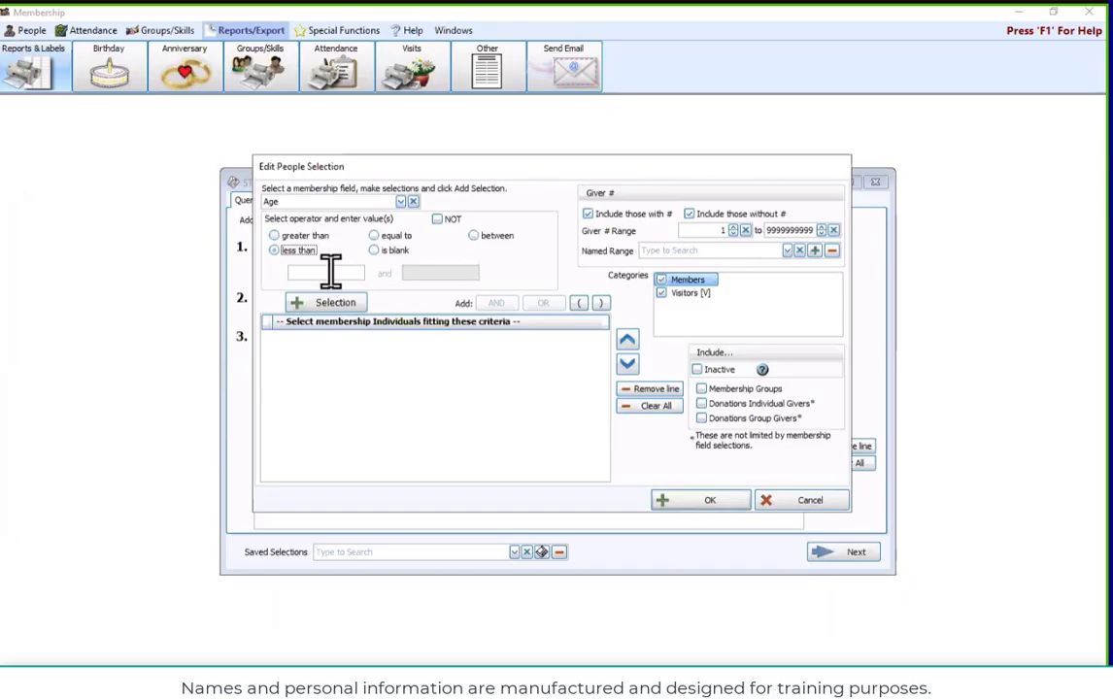
click(331, 273)
text(18)
click(322, 304)
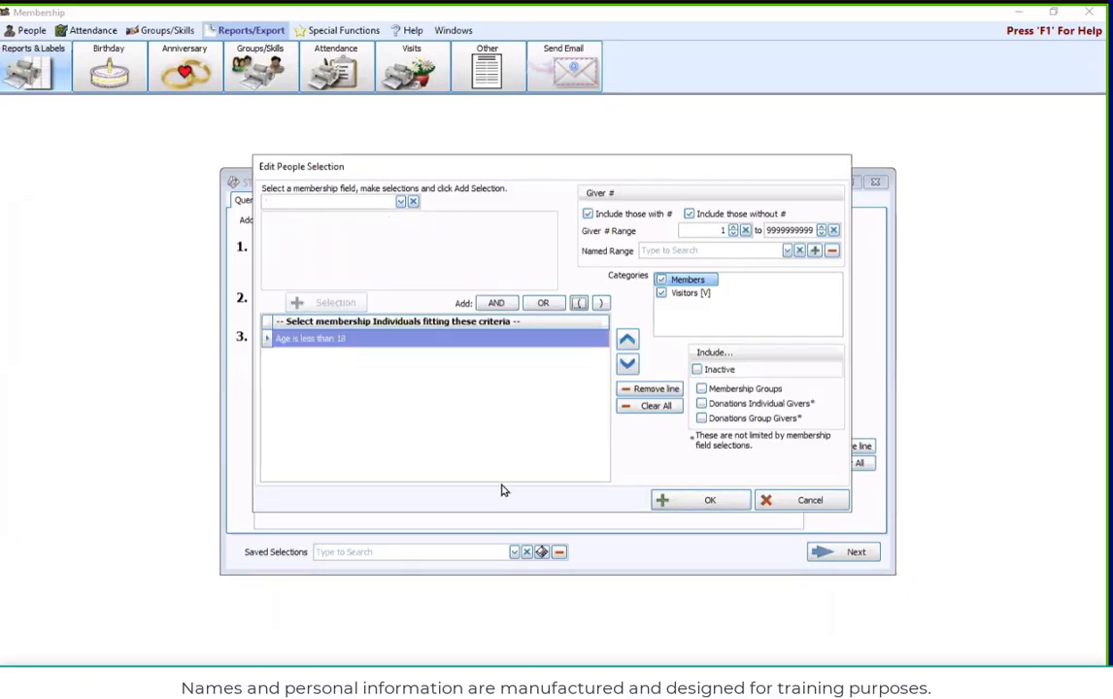
Exclude the Visitors category, confirm the selection, list the matching people, and close the report setup
click(691, 295)
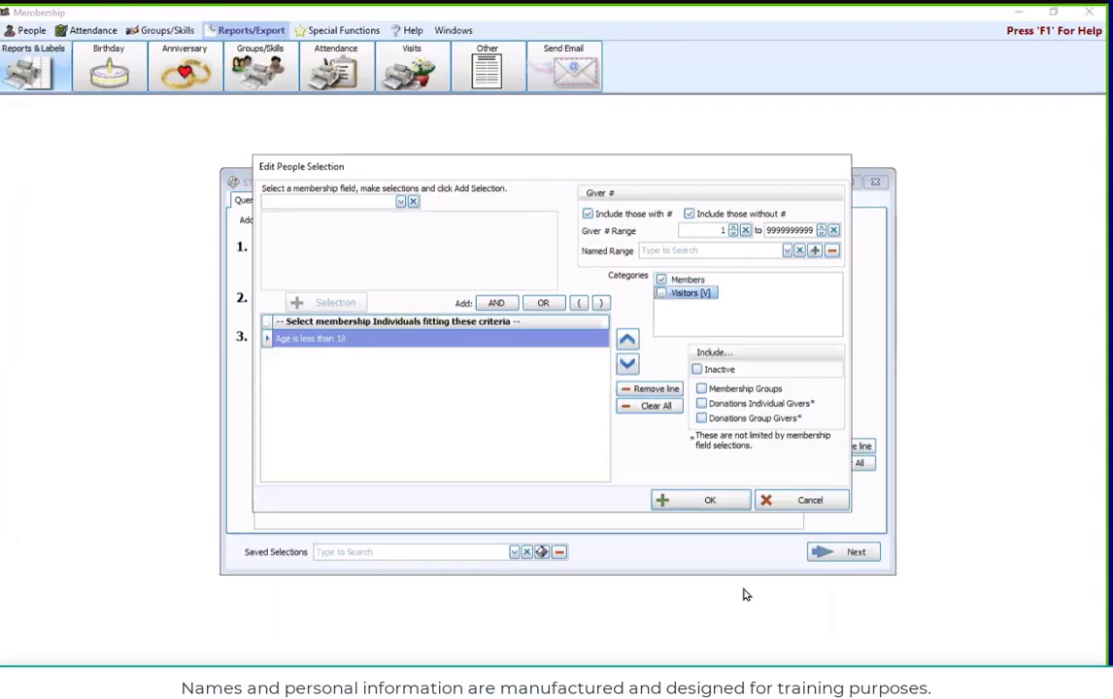
click(732, 505)
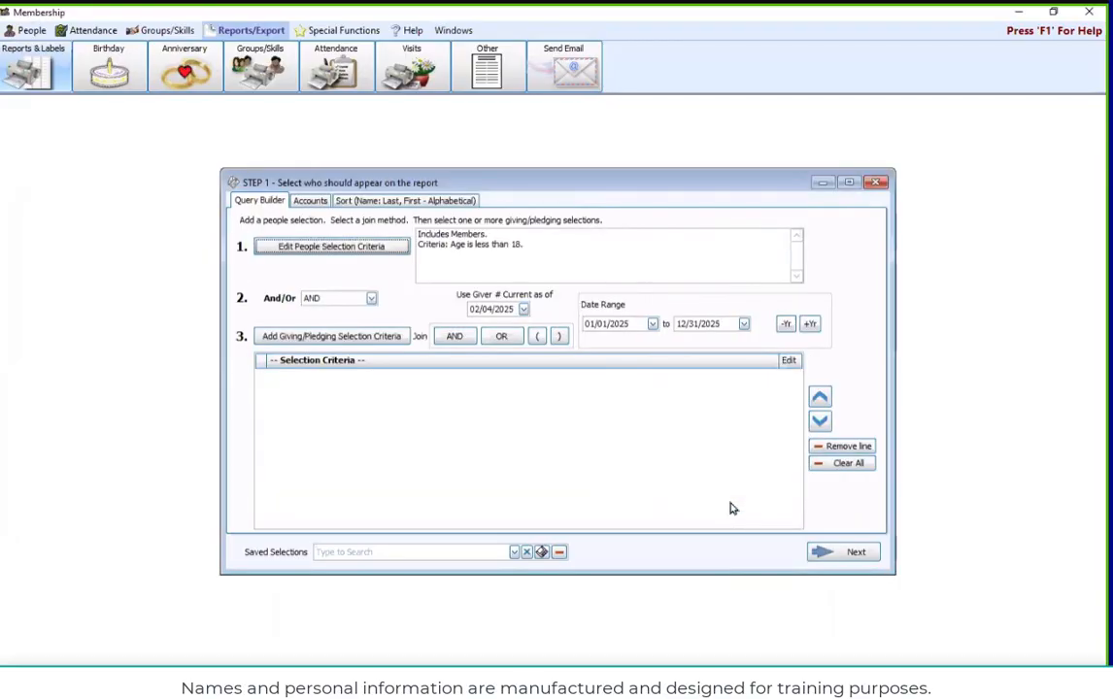
click(864, 560)
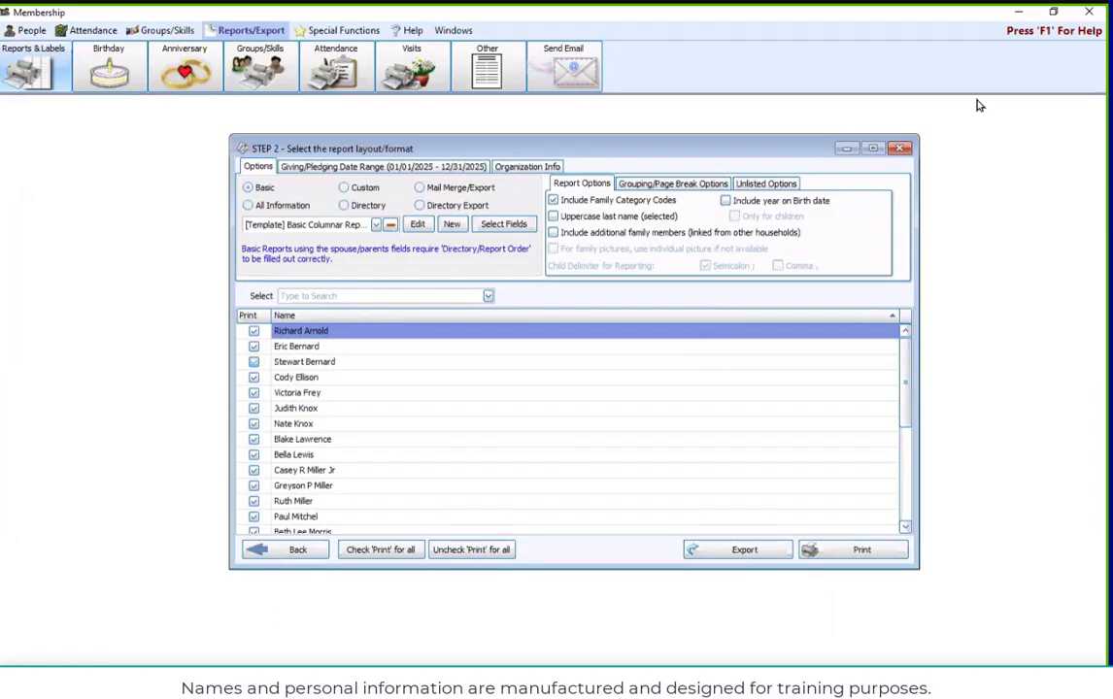
click(899, 149)
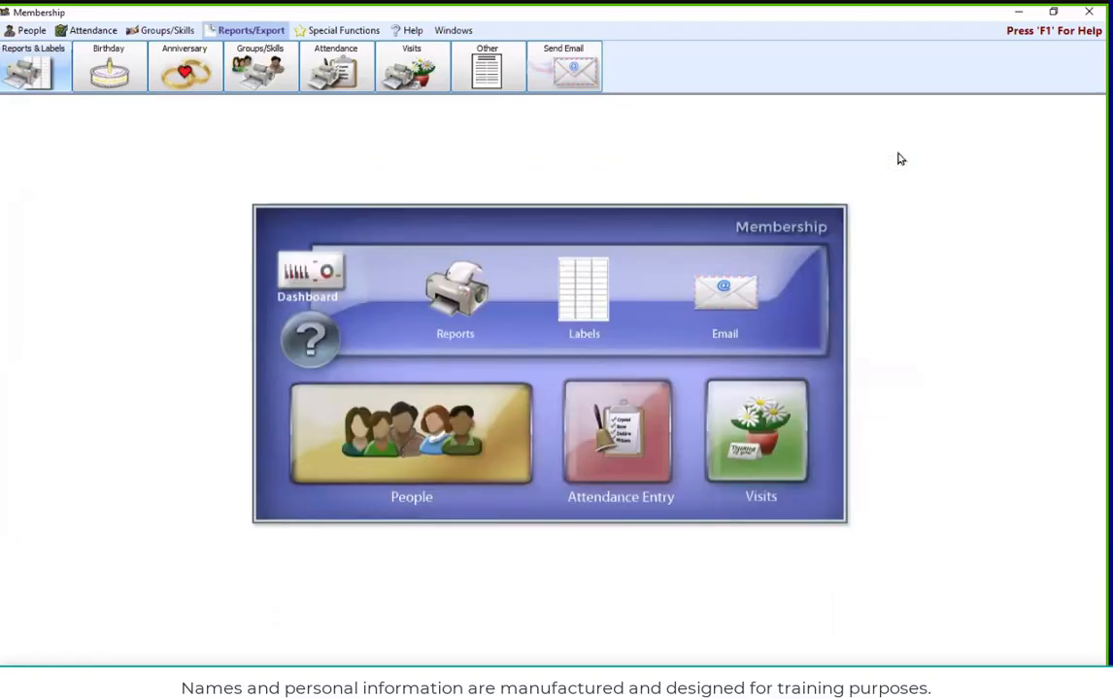
Start a new membership report and exclude the Visitors category from its people selection
click(457, 311)
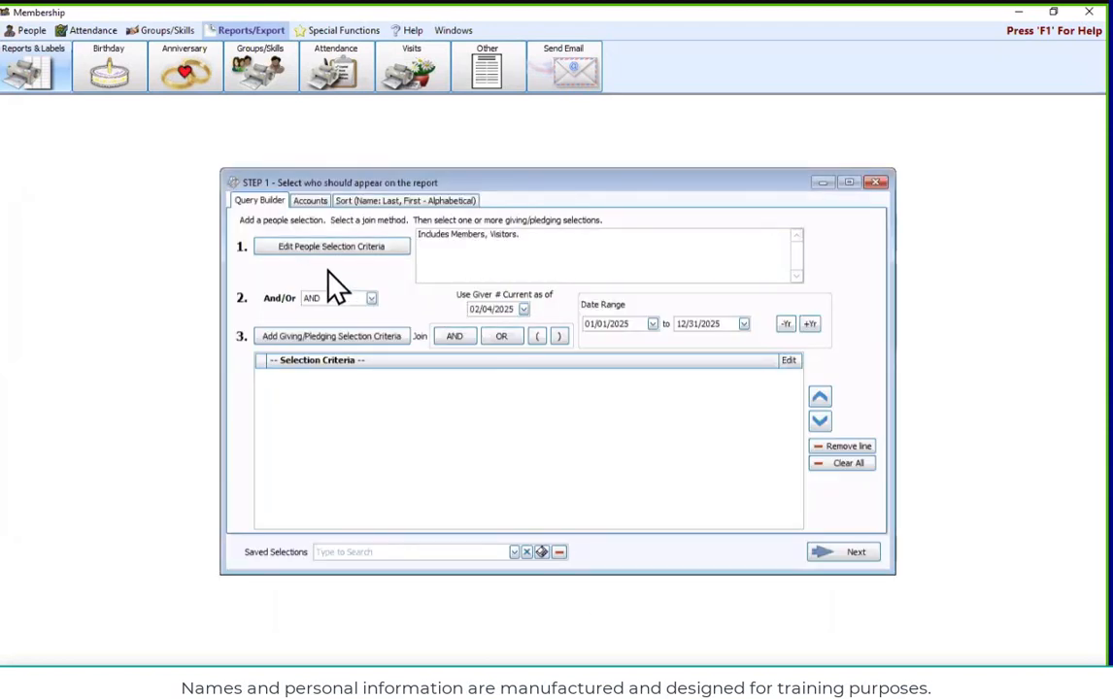
click(330, 250)
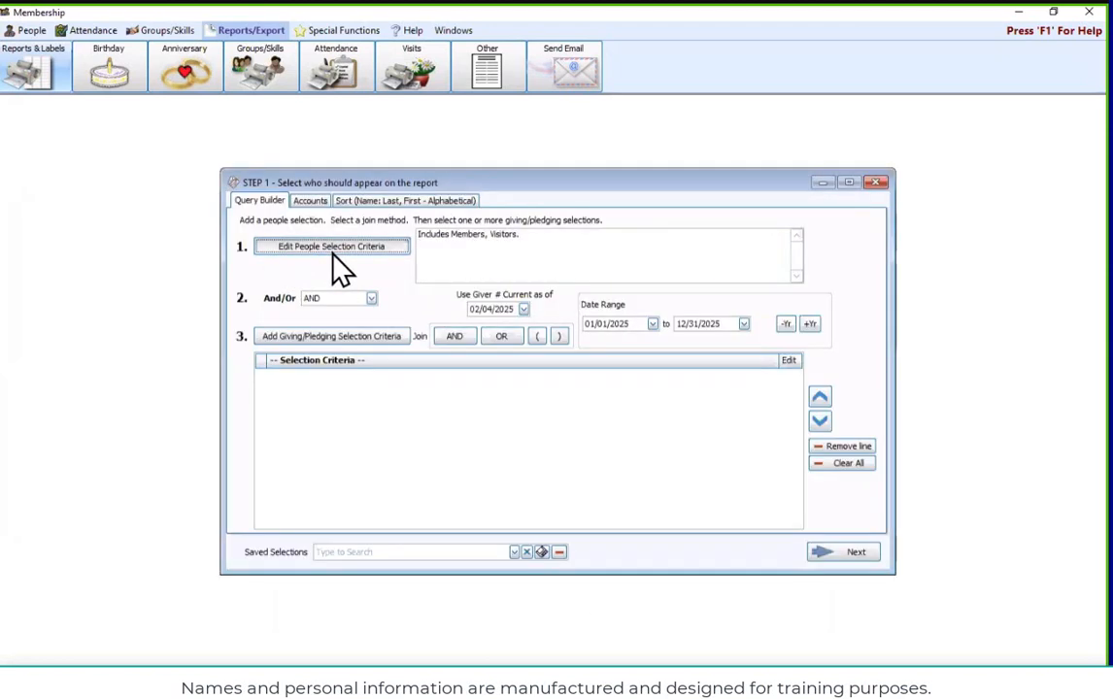
click(334, 256)
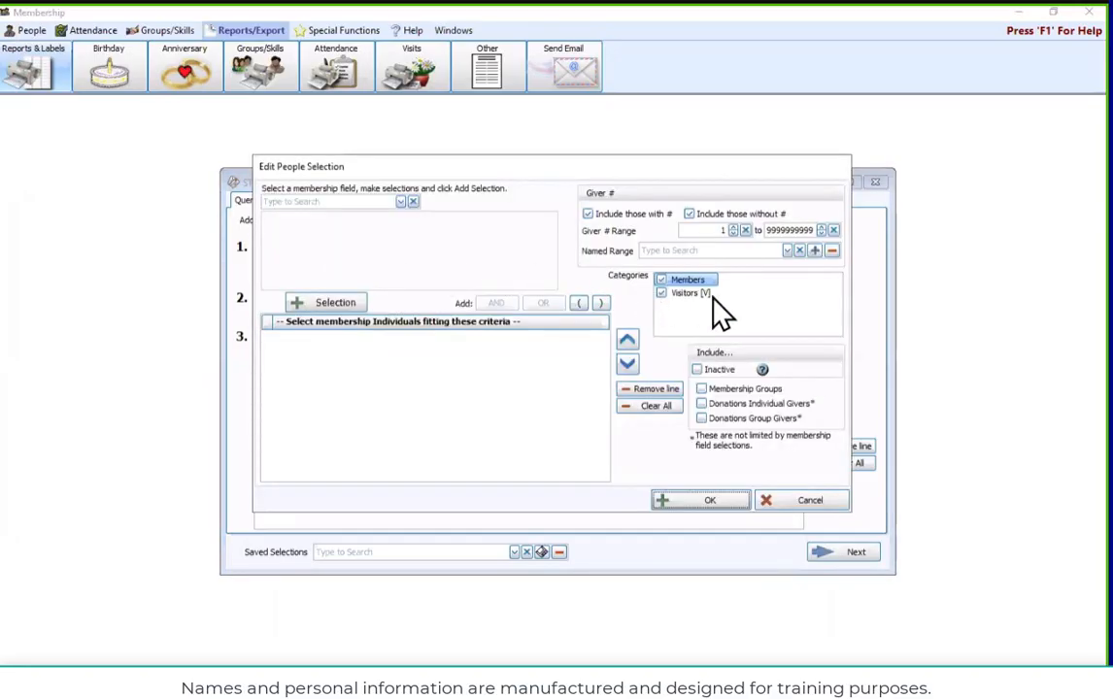
click(700, 295)
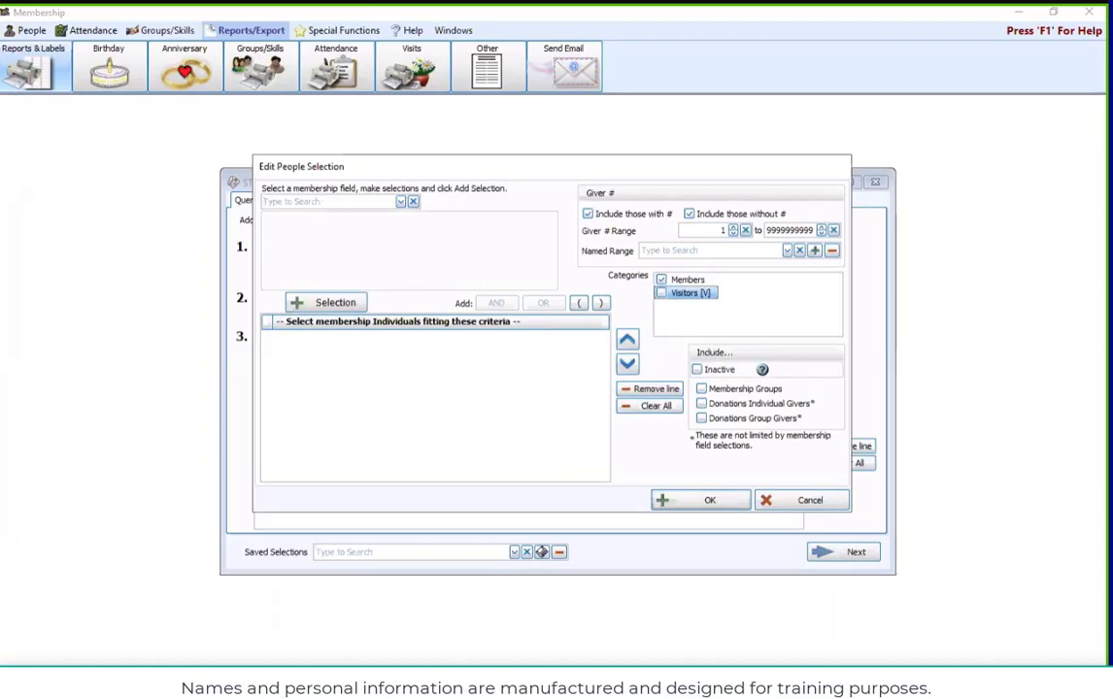
Add a School grade criterion covering Kindergarten and Grades 1 through 5, and confirm the people selection
text(school)
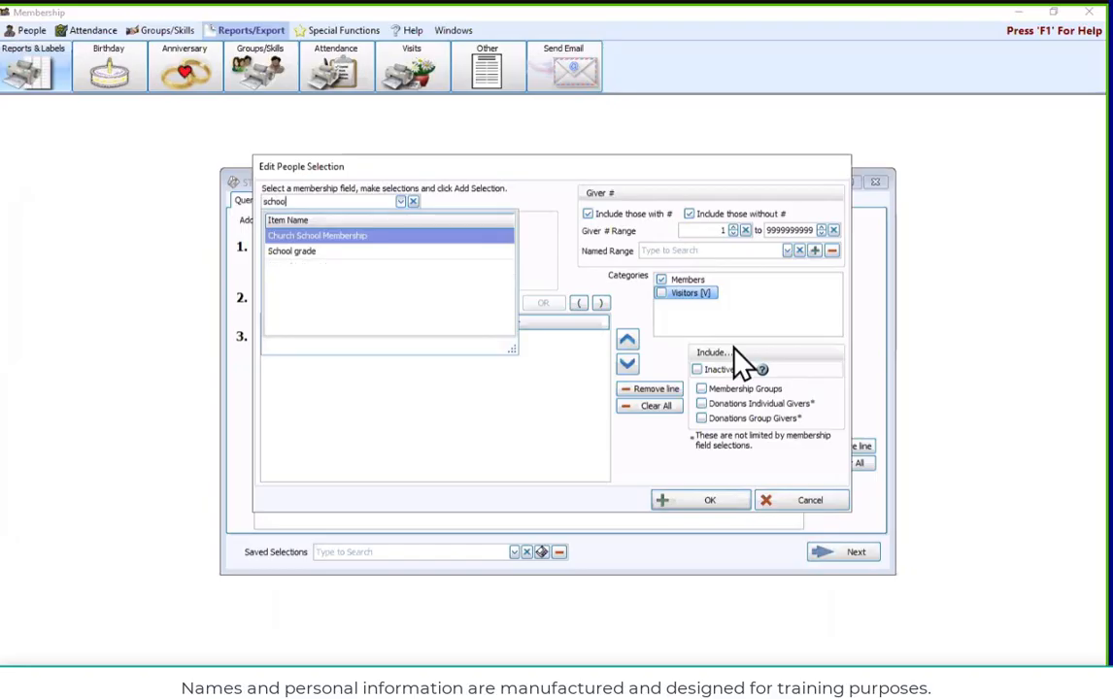
click(292, 252)
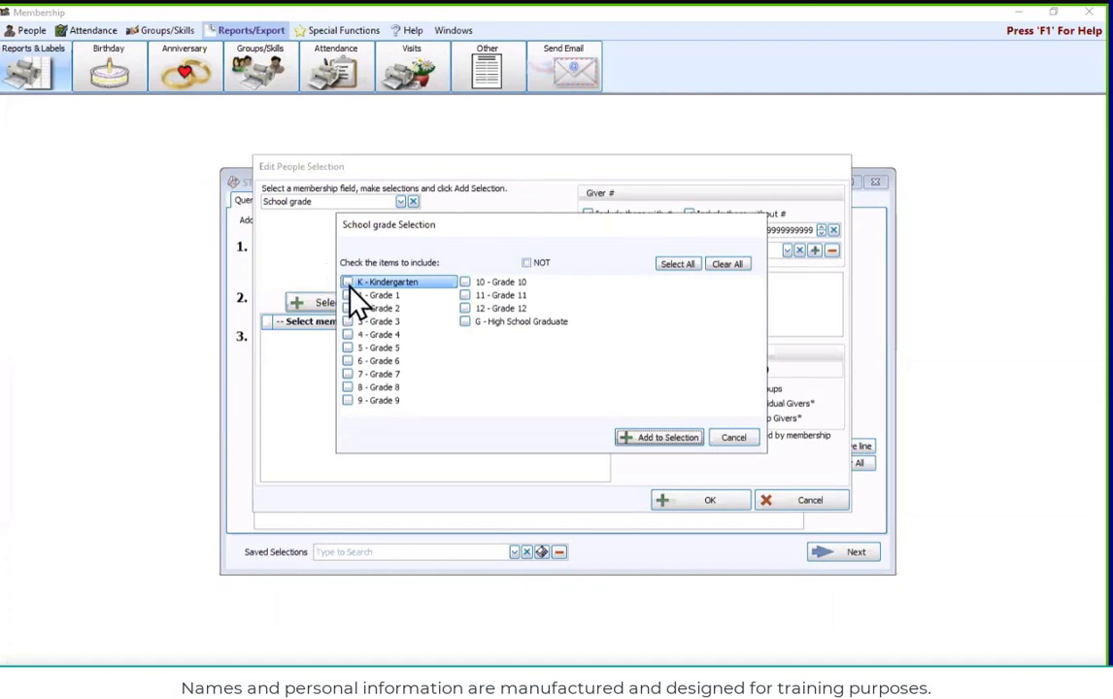
click(350, 284)
click(352, 297)
click(351, 309)
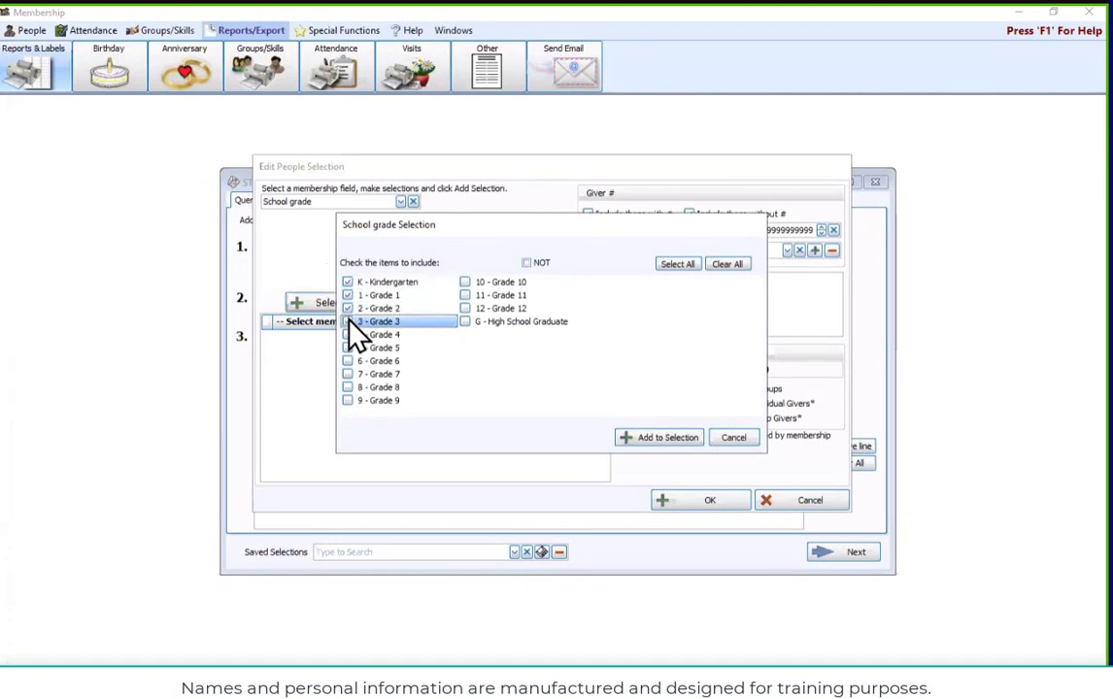
click(350, 322)
click(350, 334)
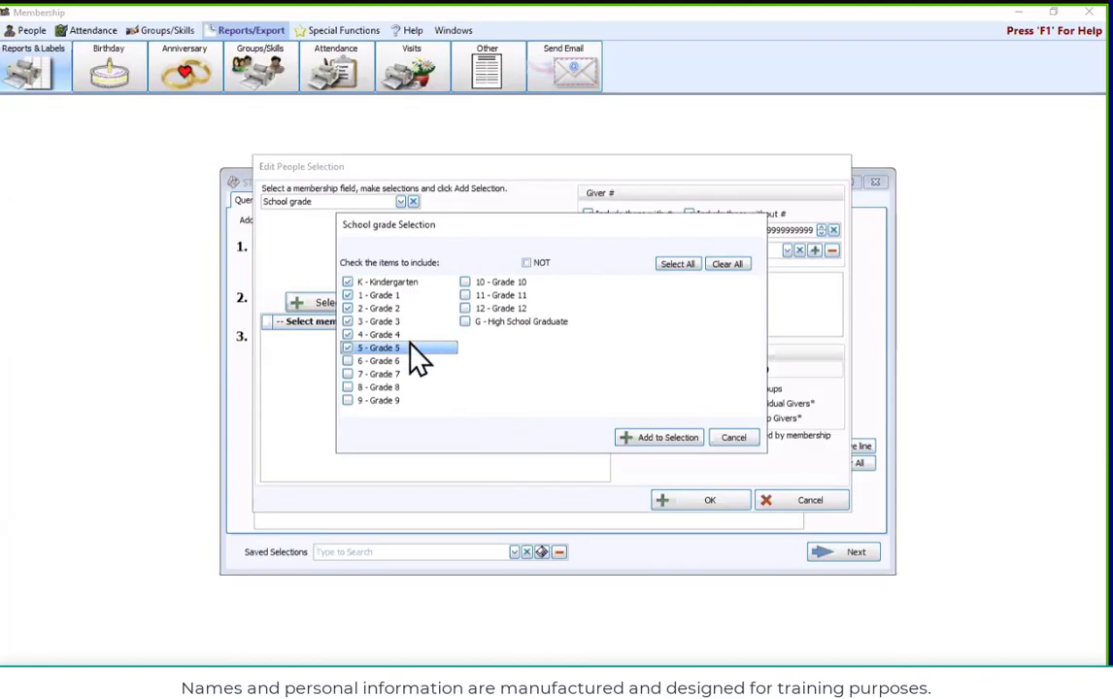
click(679, 442)
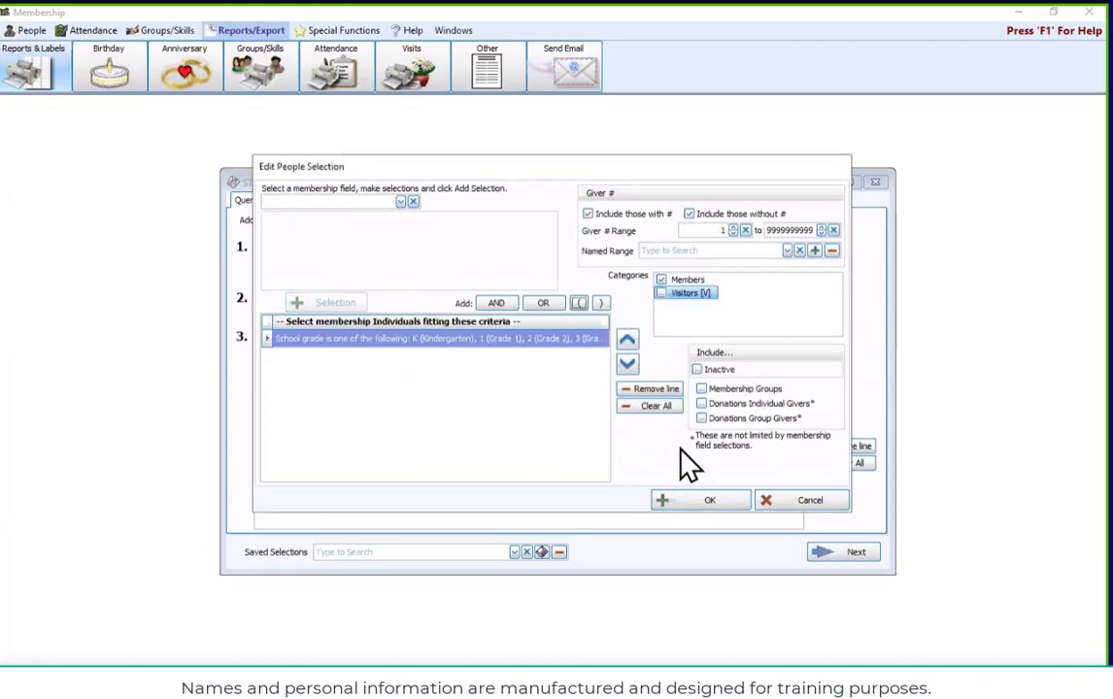
click(731, 512)
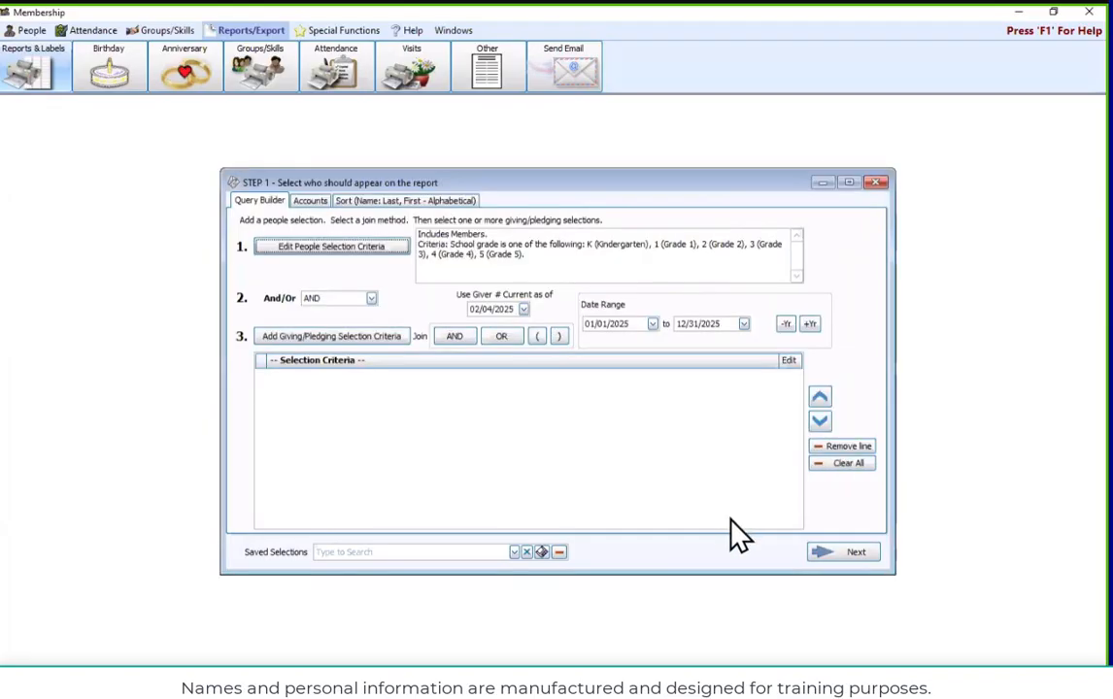
Generate the print preview of the school grade report with the Basic Columnar Report template, and close it along with the report setup
click(867, 559)
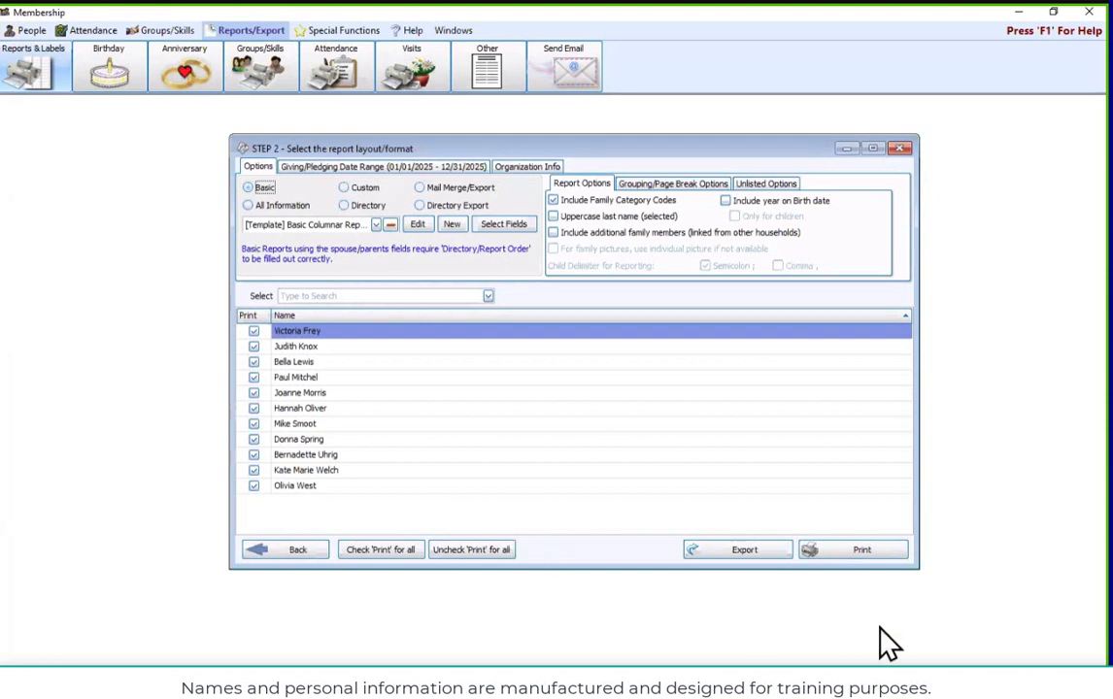
click(889, 555)
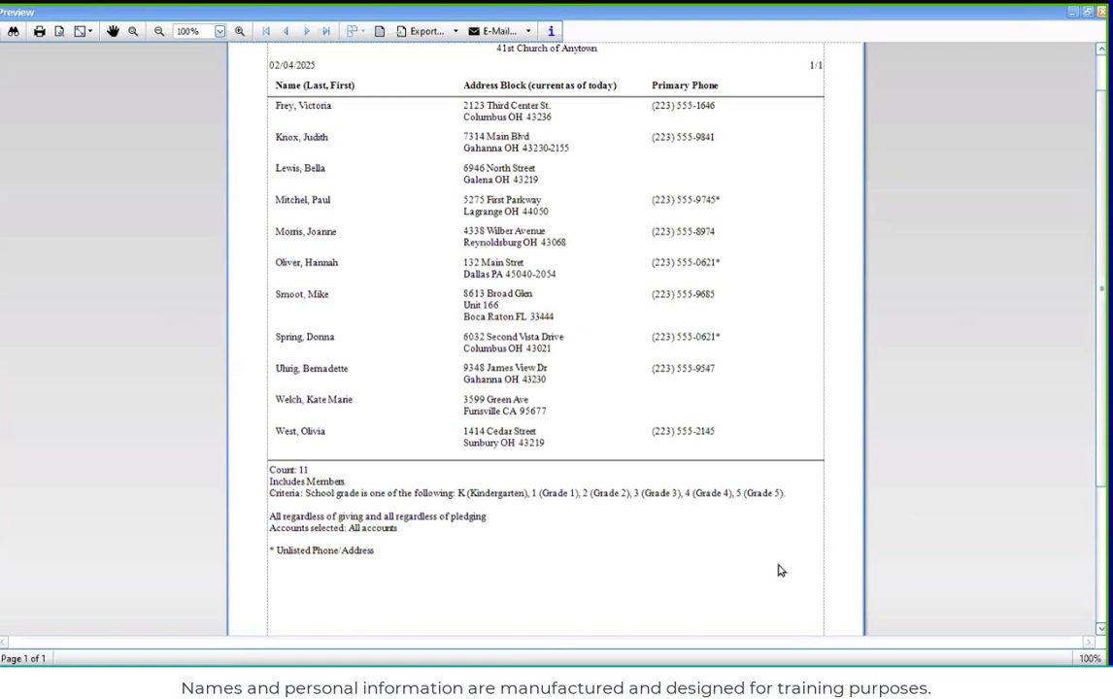
click(1101, 16)
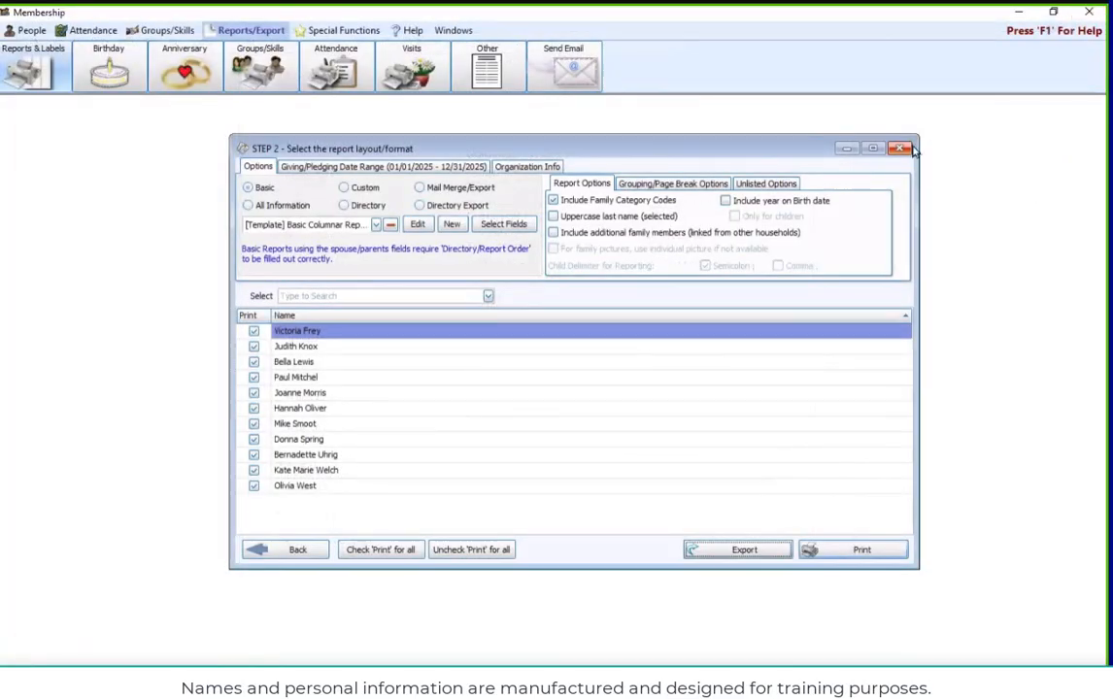
click(814, 135)
Start a new membership report, add a Gender criterion of F (Female), exclude the Visitors category, and confirm the people selection
click(459, 296)
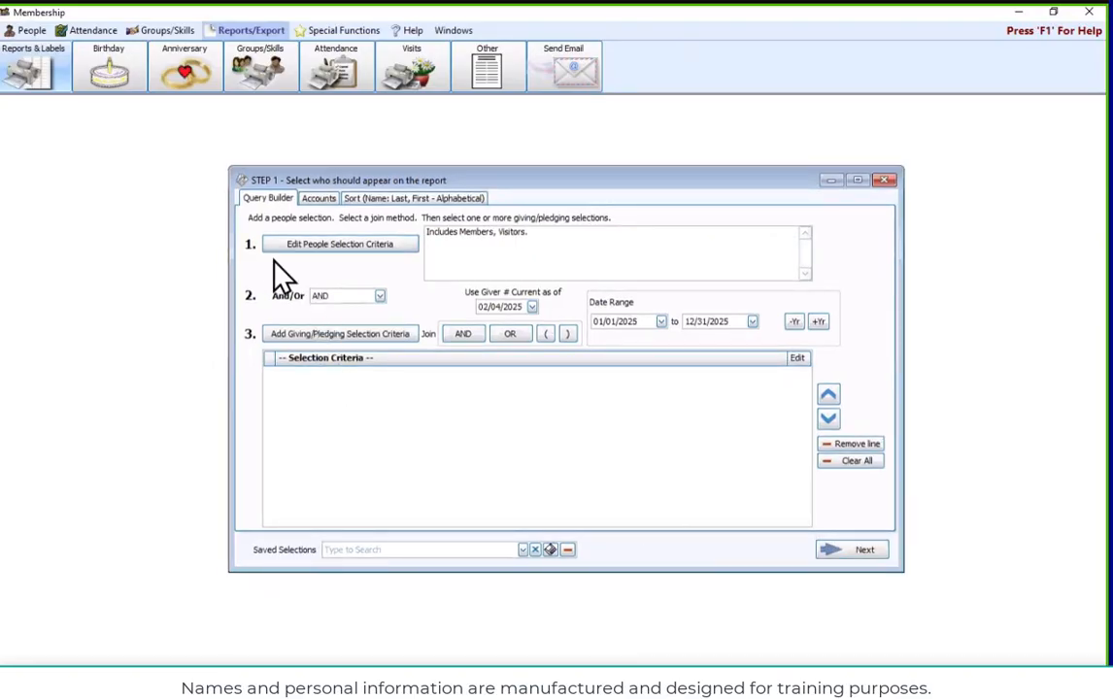
click(390, 250)
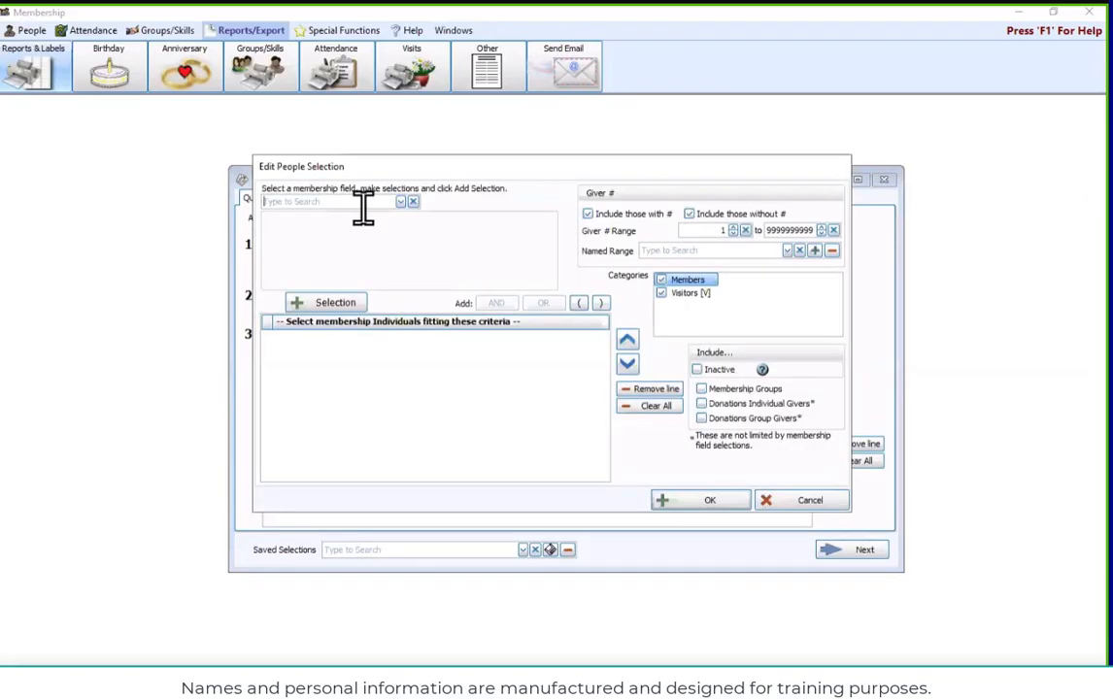
text(ge)
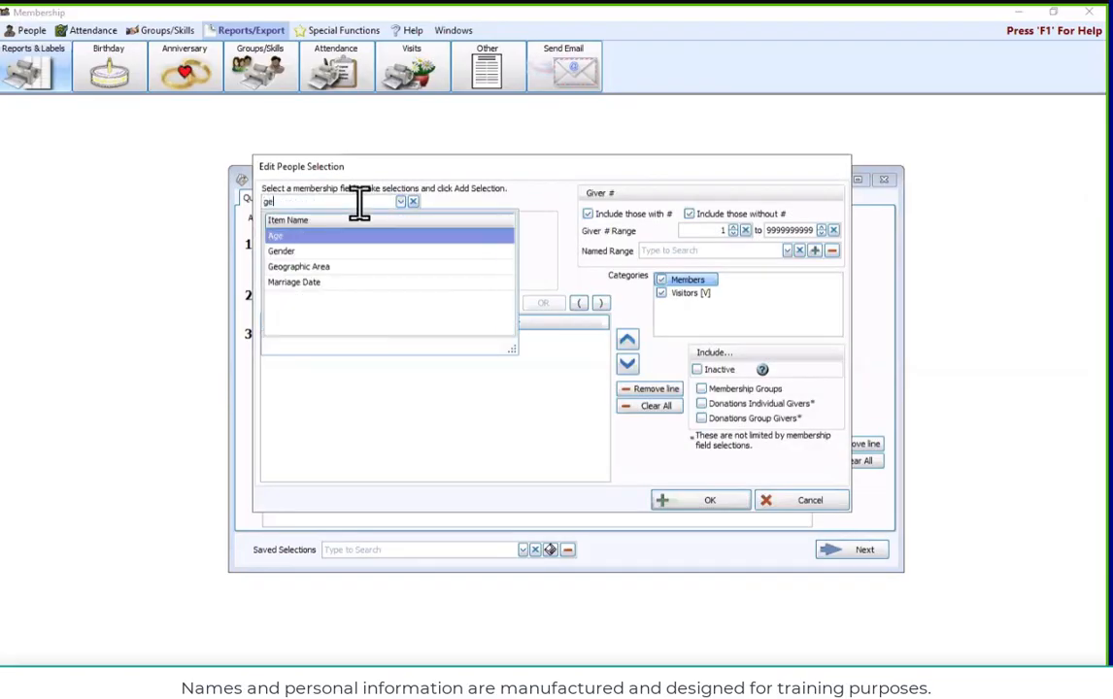
text(n)
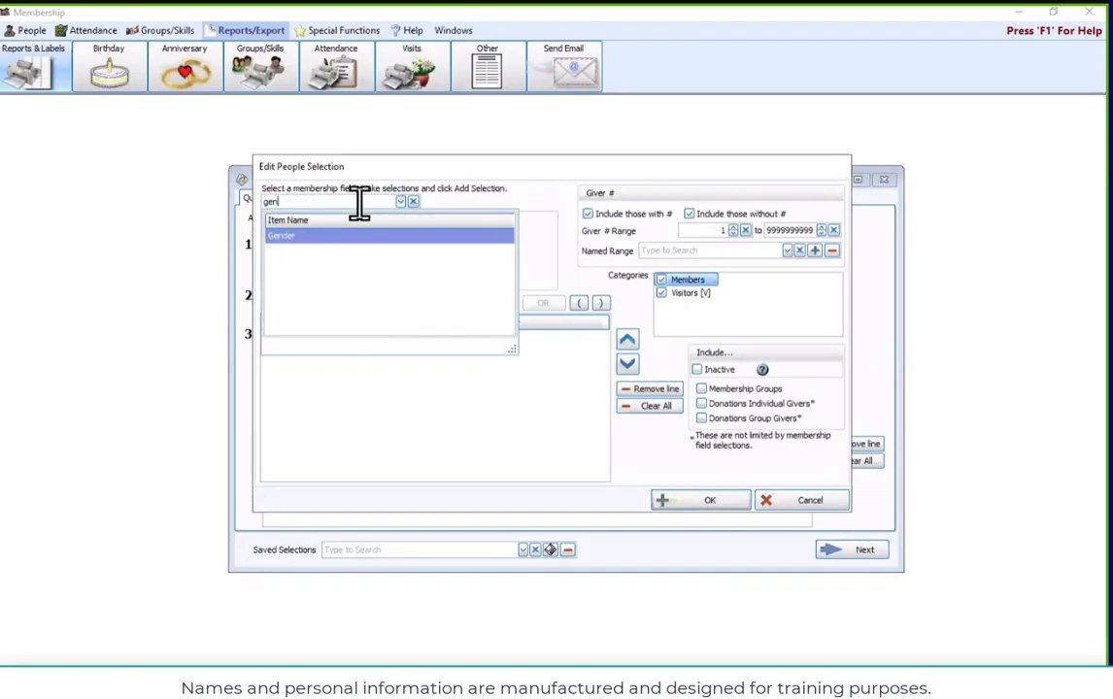
key(Return)
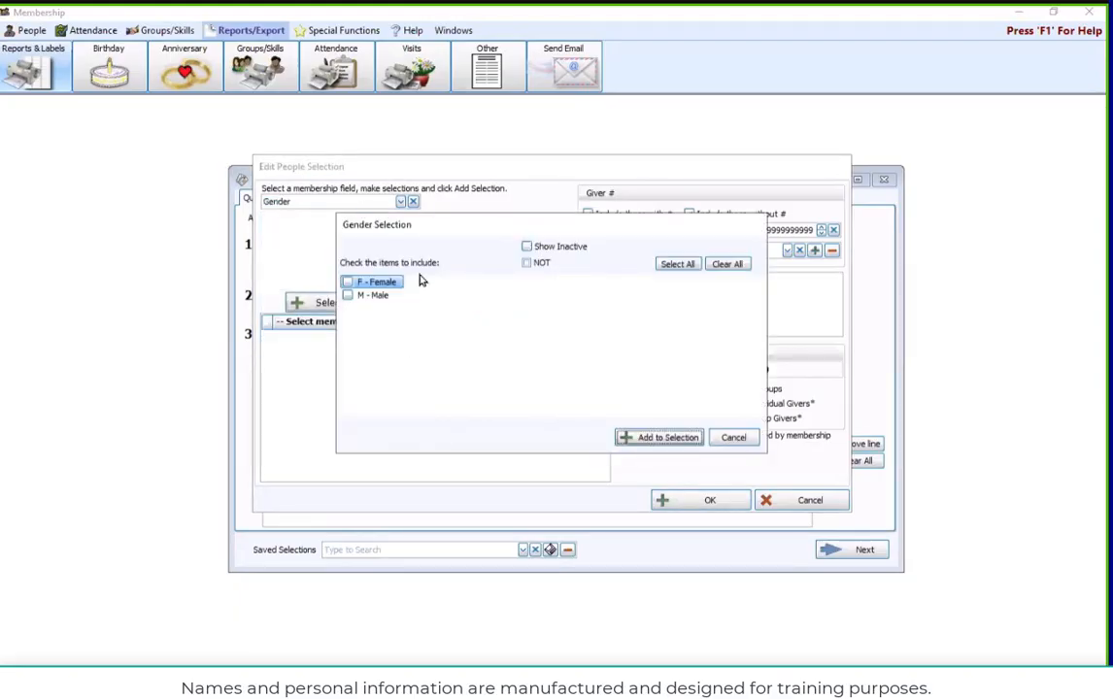
click(352, 283)
click(668, 438)
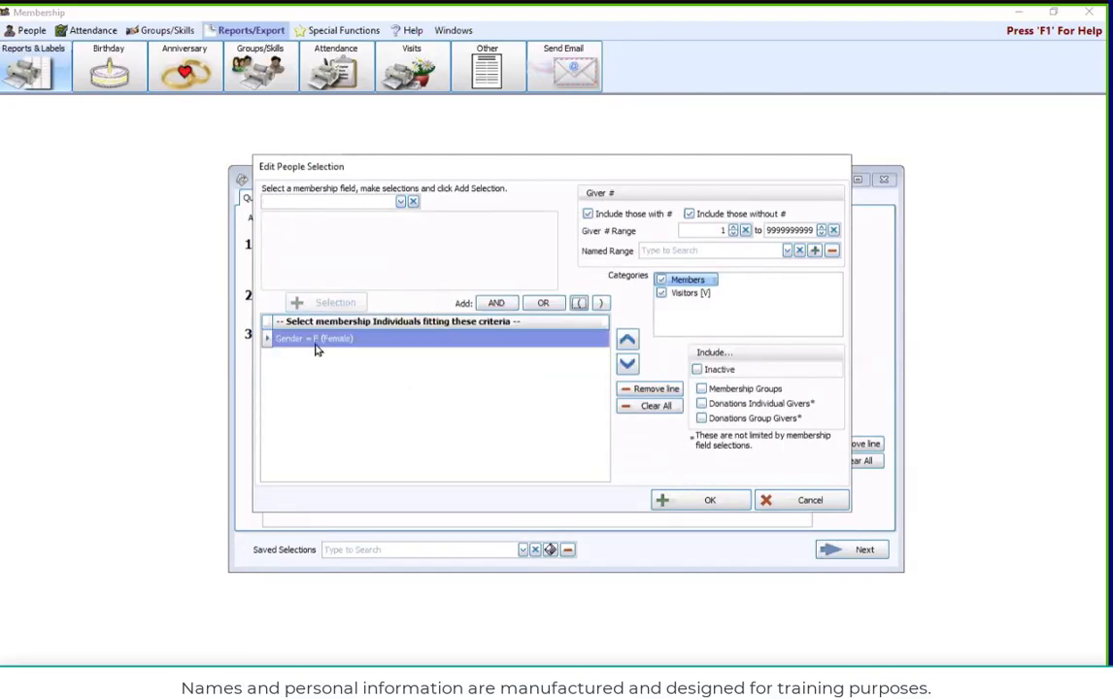
click(660, 294)
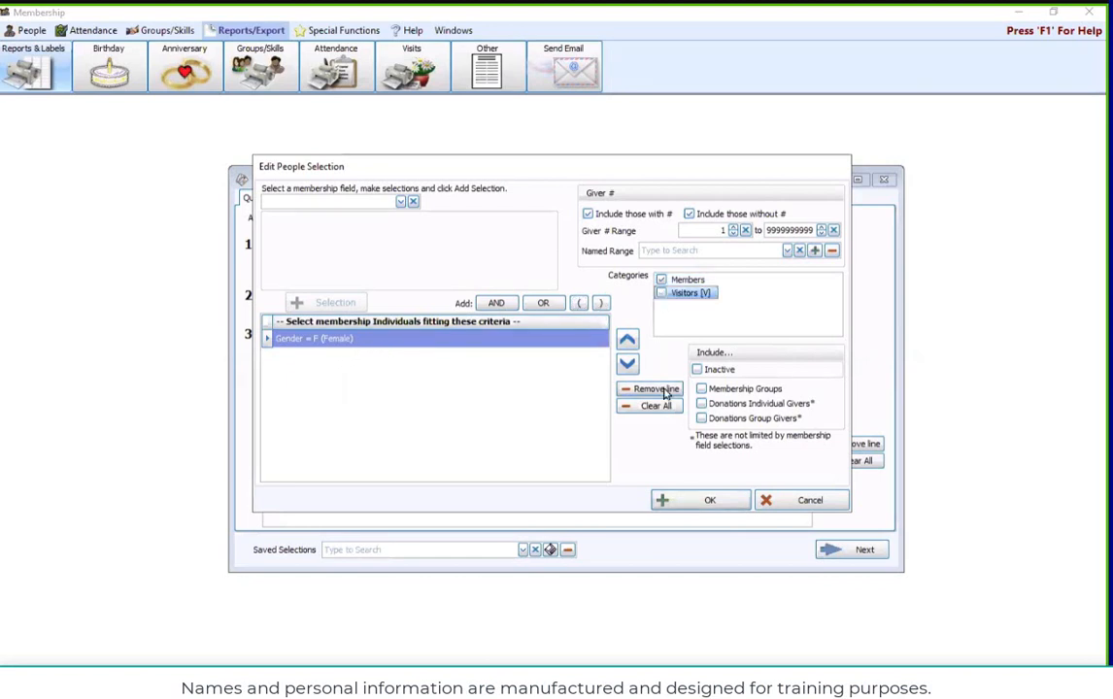
click(721, 511)
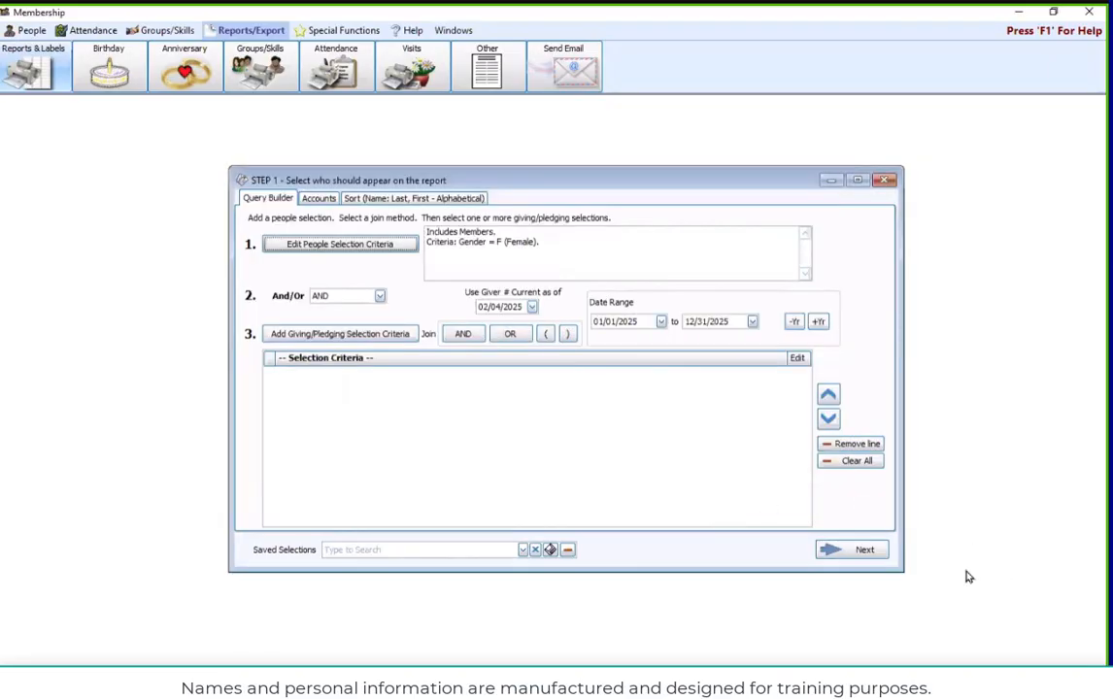
Generate the print preview of the female members report with the Basic Columnar Report template, look through it, and close it with the report setup
click(858, 550)
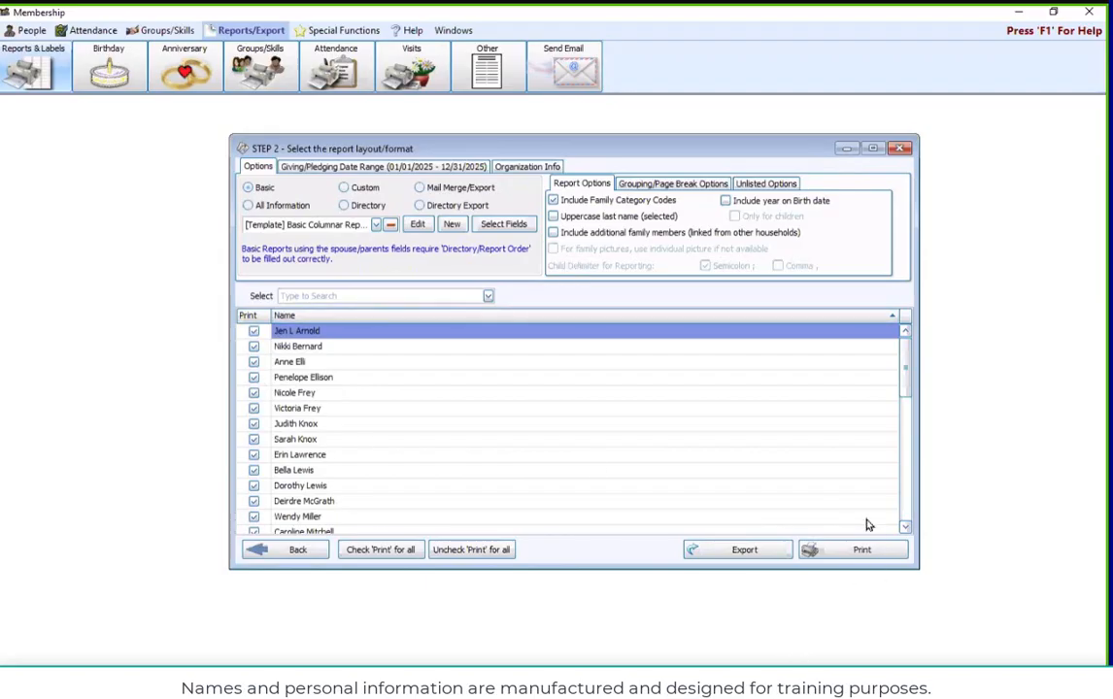
click(899, 553)
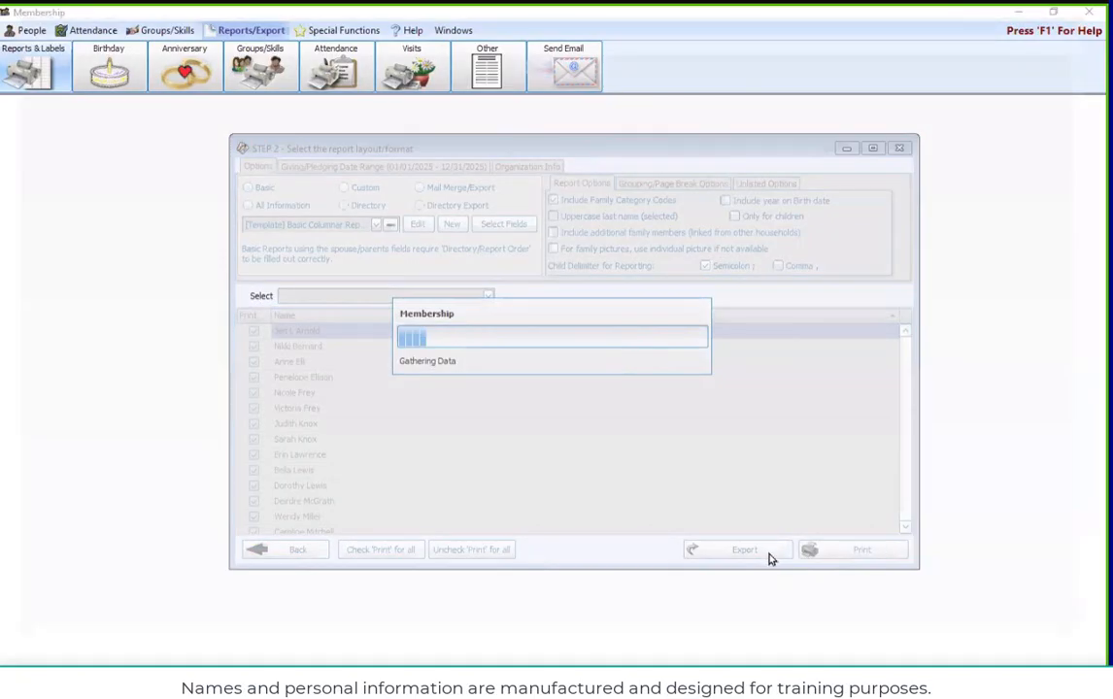
scroll(311, 400, down, 3)
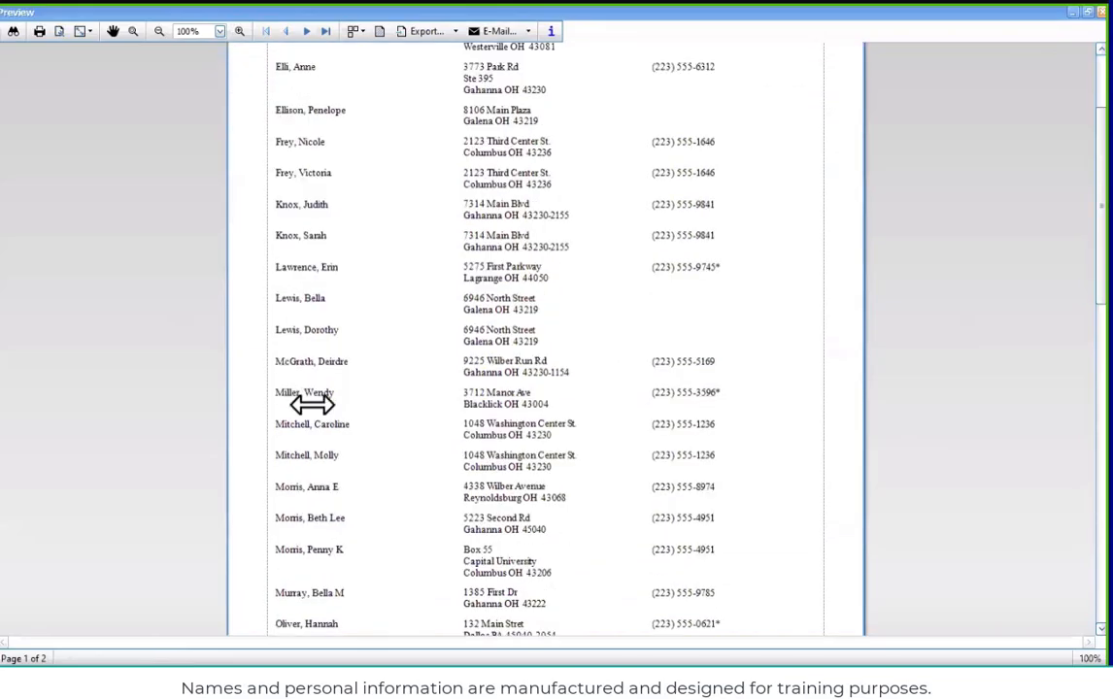
scroll(418, 403, down, 2)
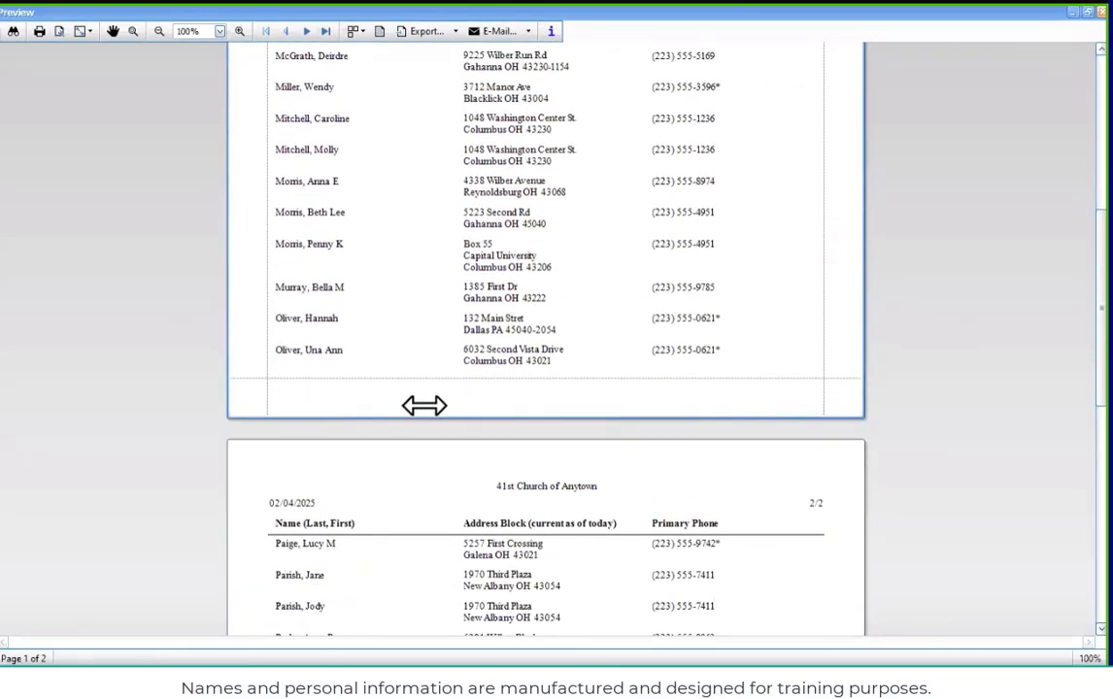
scroll(428, 408, down, 8)
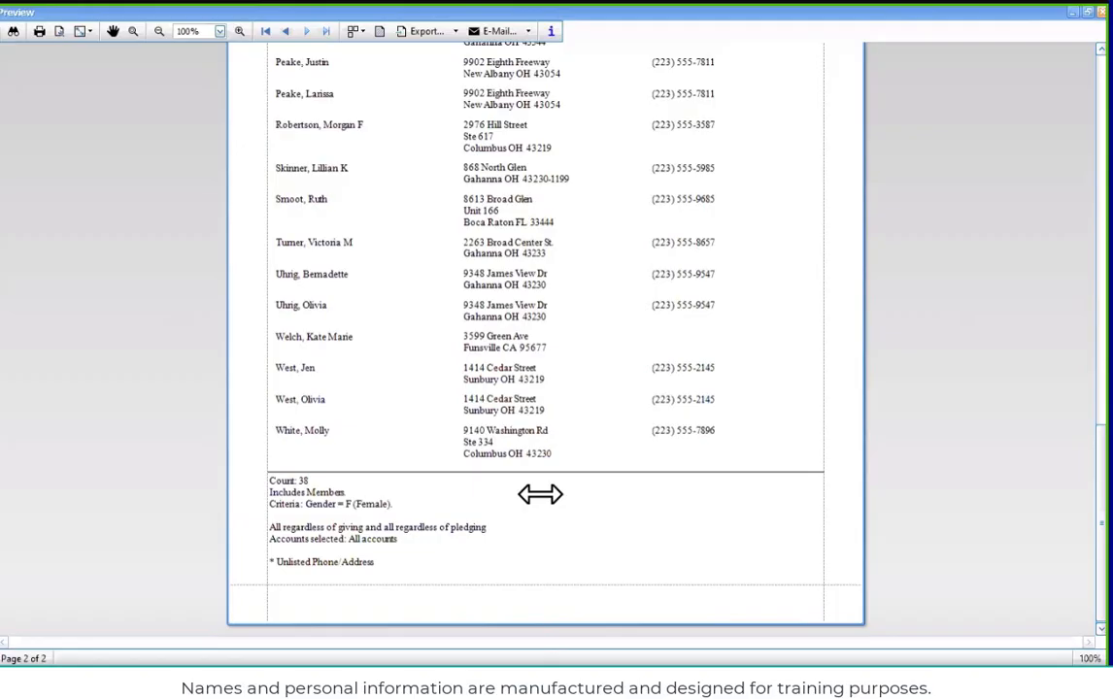
scroll(565, 497, up, 10)
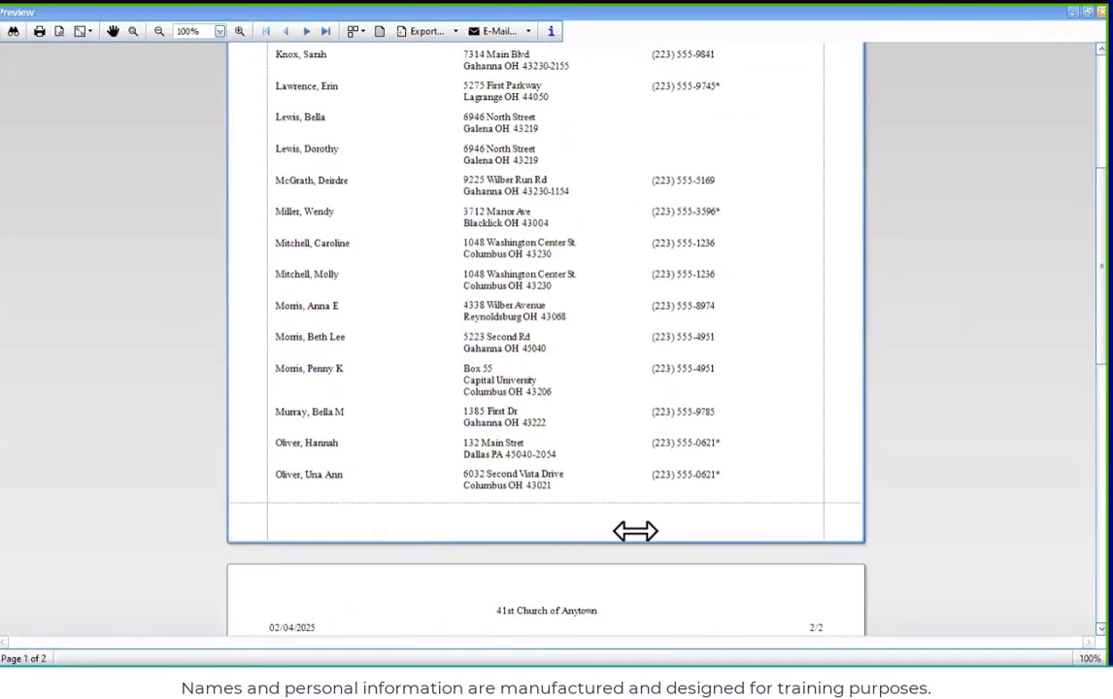
scroll(636, 531, up, 5)
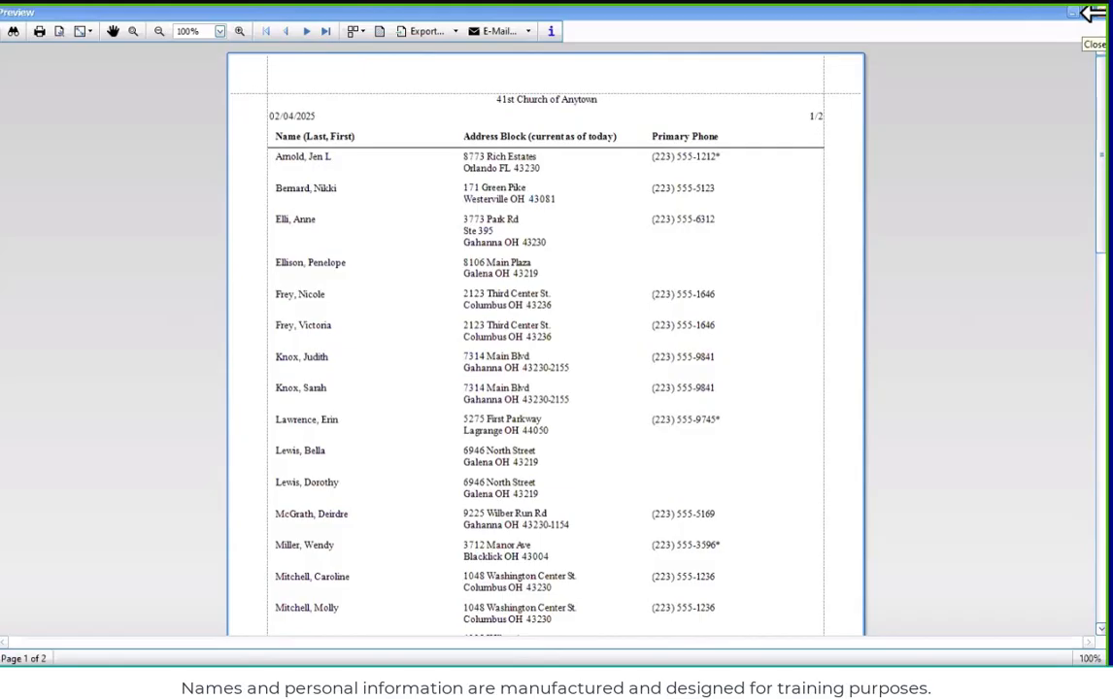
click(1089, 12)
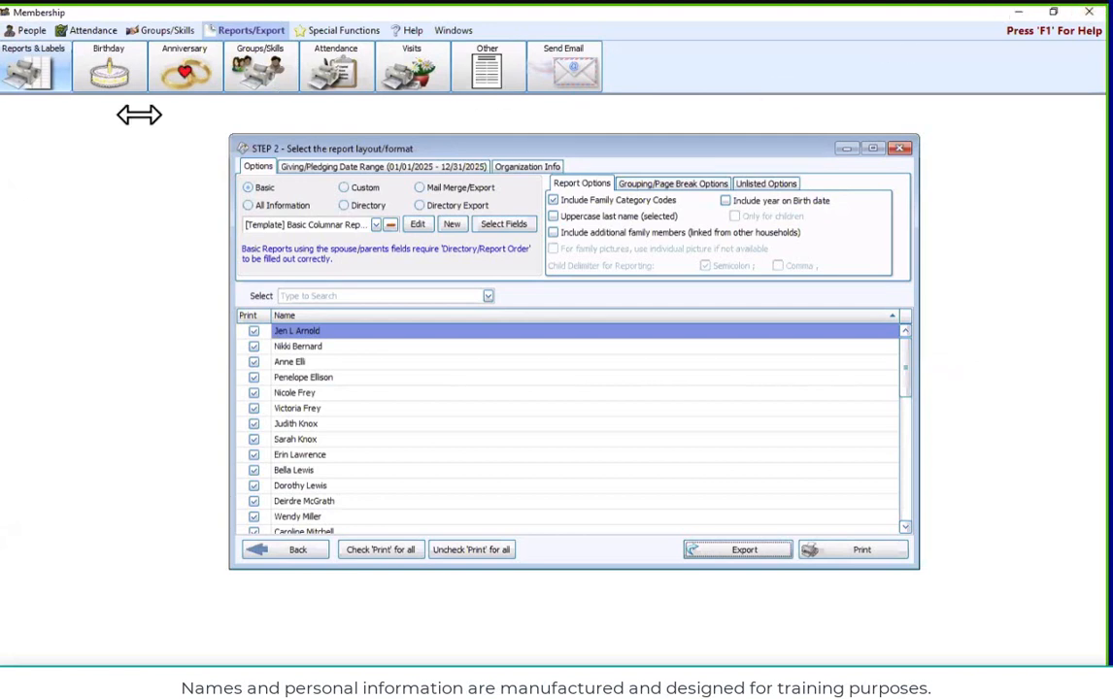
click(262, 188)
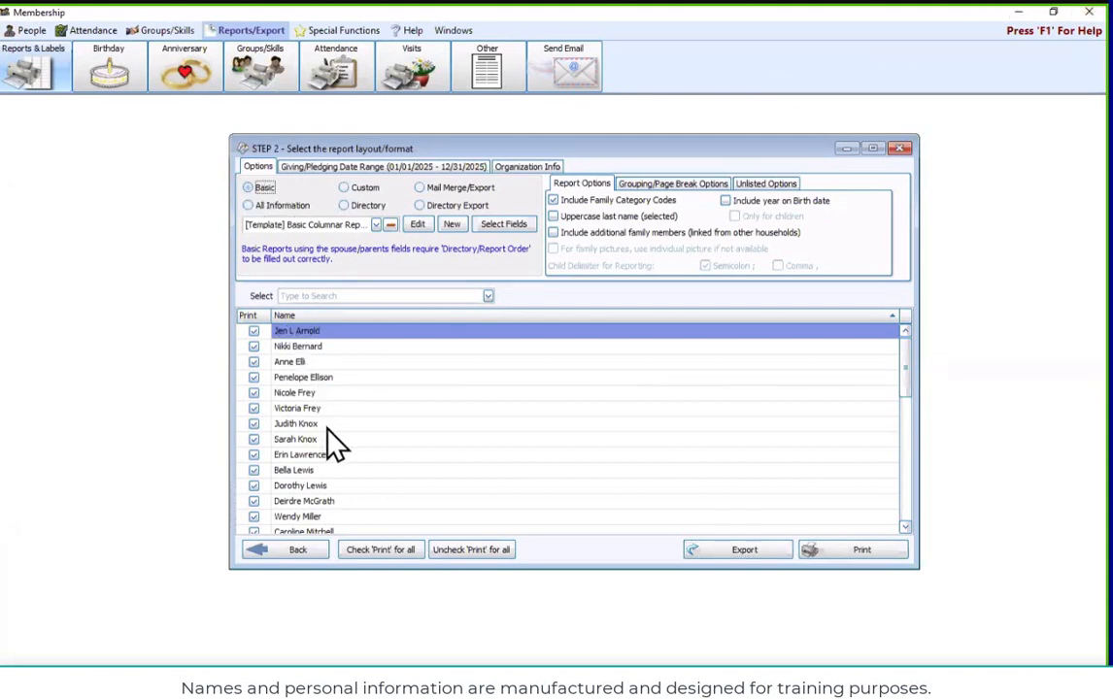
click(895, 148)
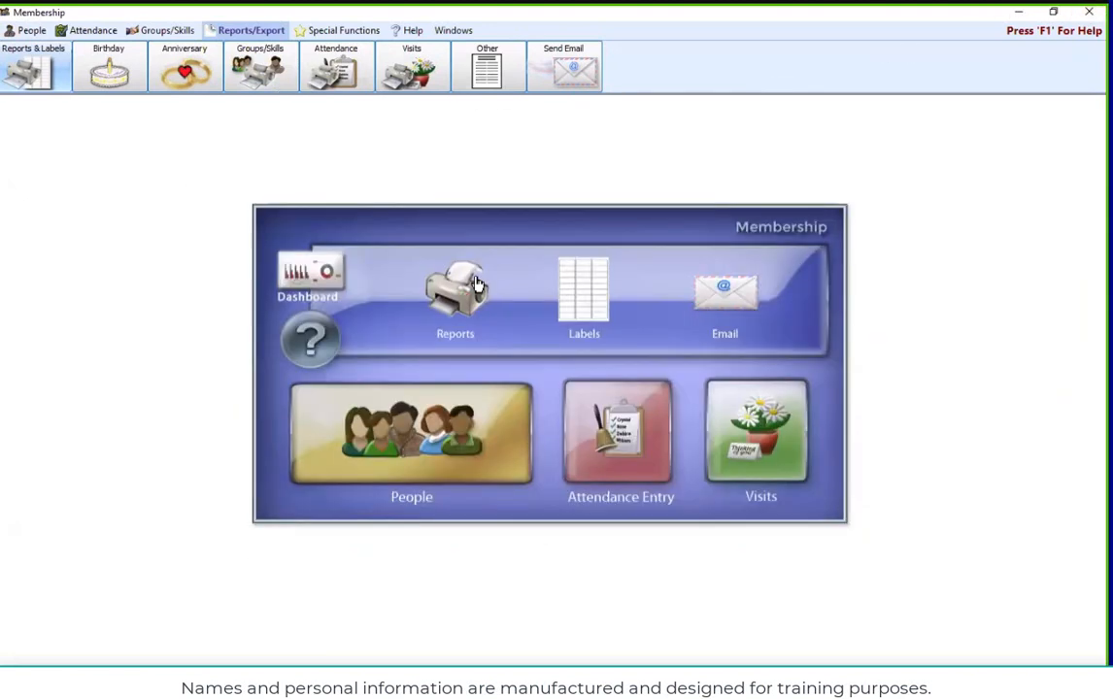
Start a new membership report, add an Age criterion between 18 and 35, exclude the Visitors category, and confirm the people selection
click(462, 281)
click(332, 229)
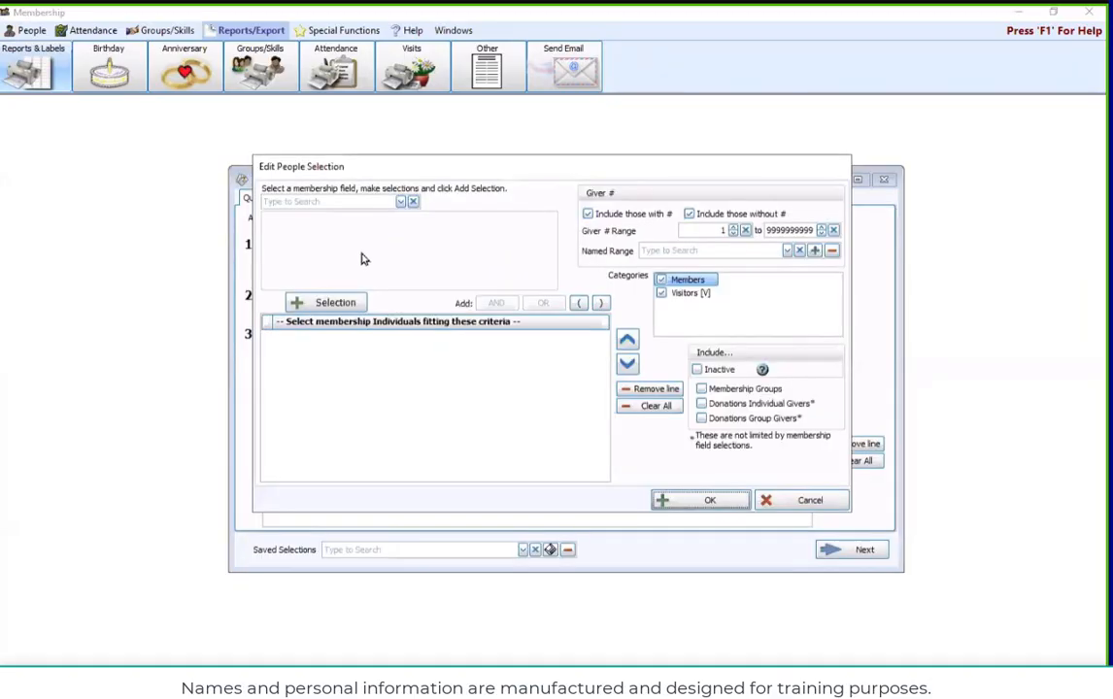
click(330, 202)
text(age)
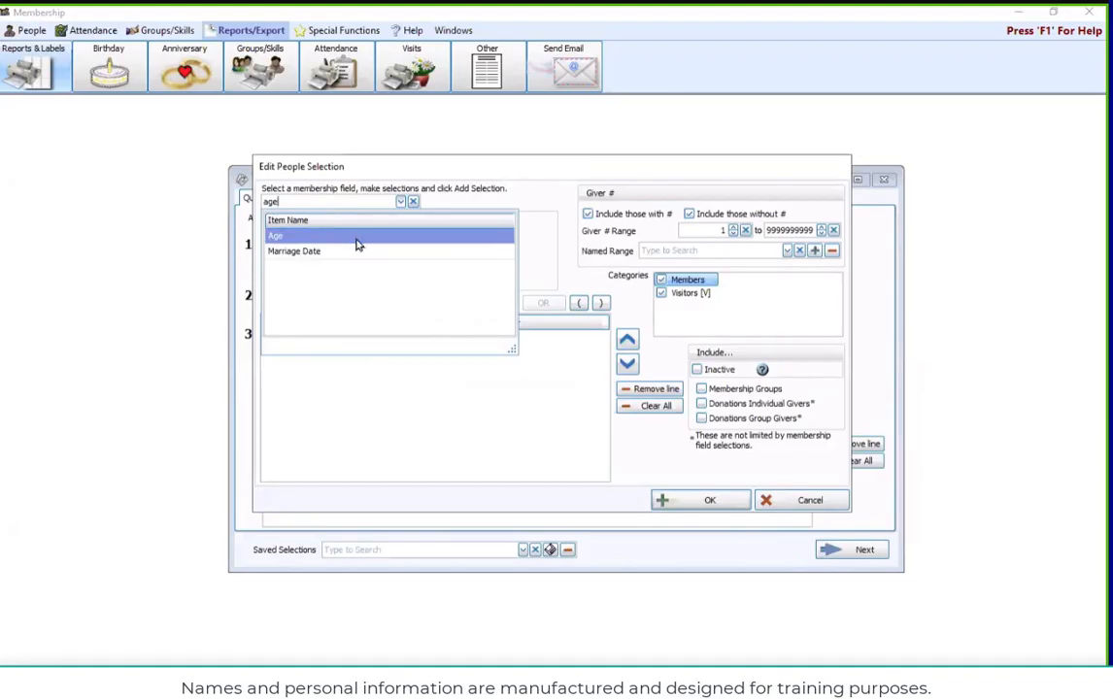
click(358, 239)
click(473, 235)
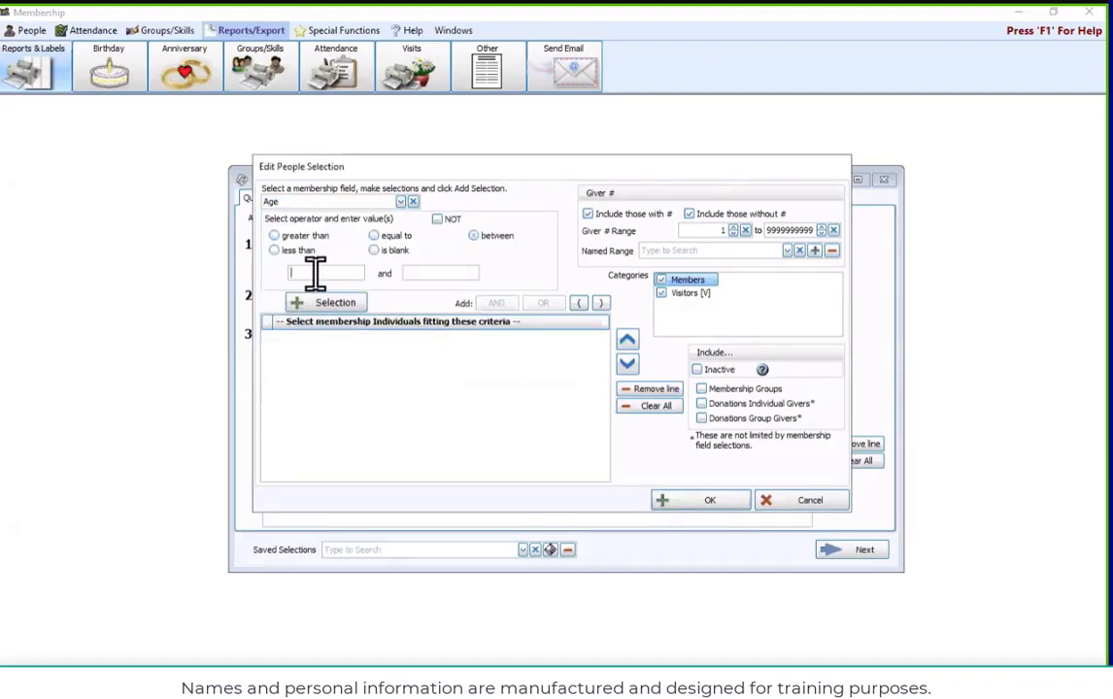
text(18)
click(422, 272)
text(35)
click(335, 303)
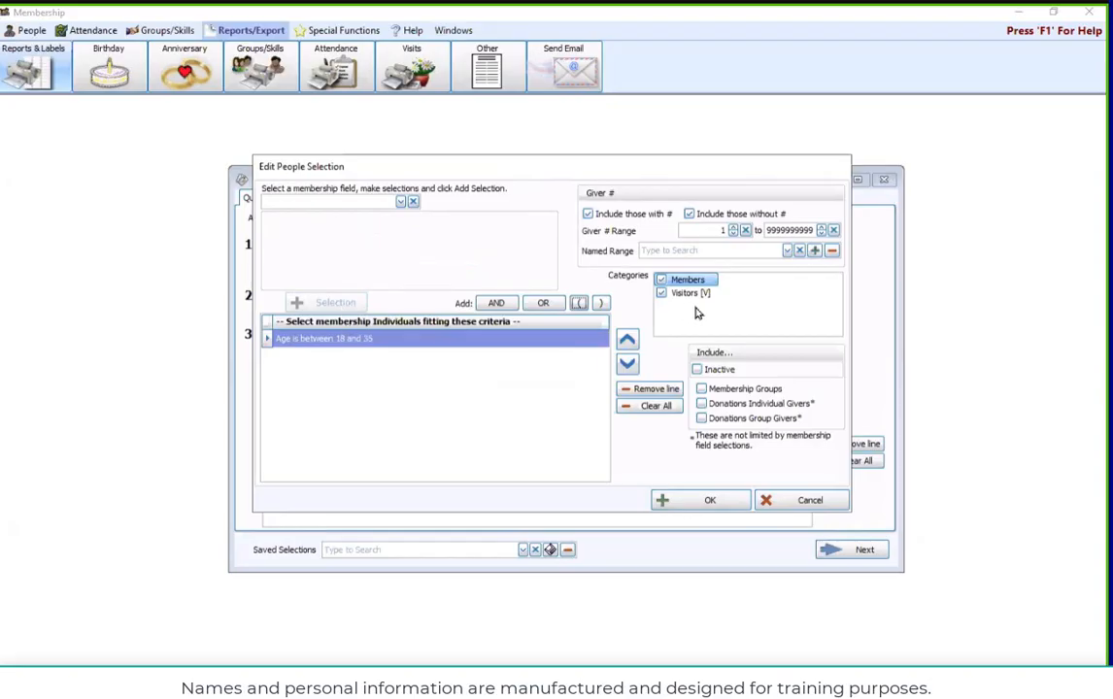
click(661, 294)
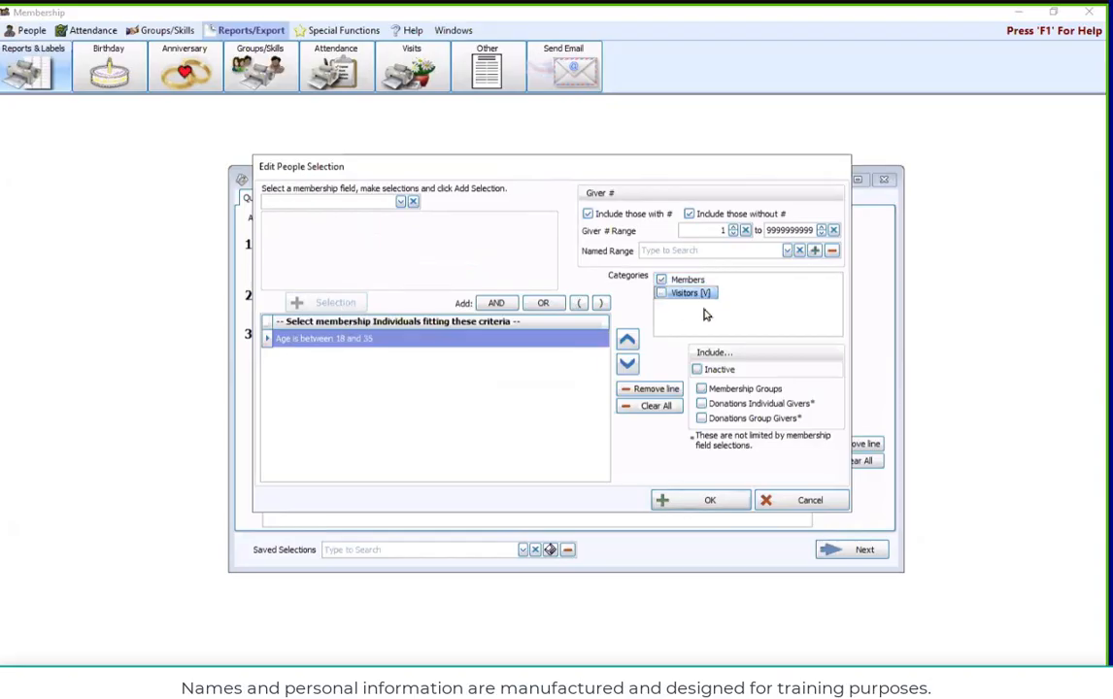
click(719, 507)
Set the report's first sort field to Age and continue to the report layout selection
click(456, 197)
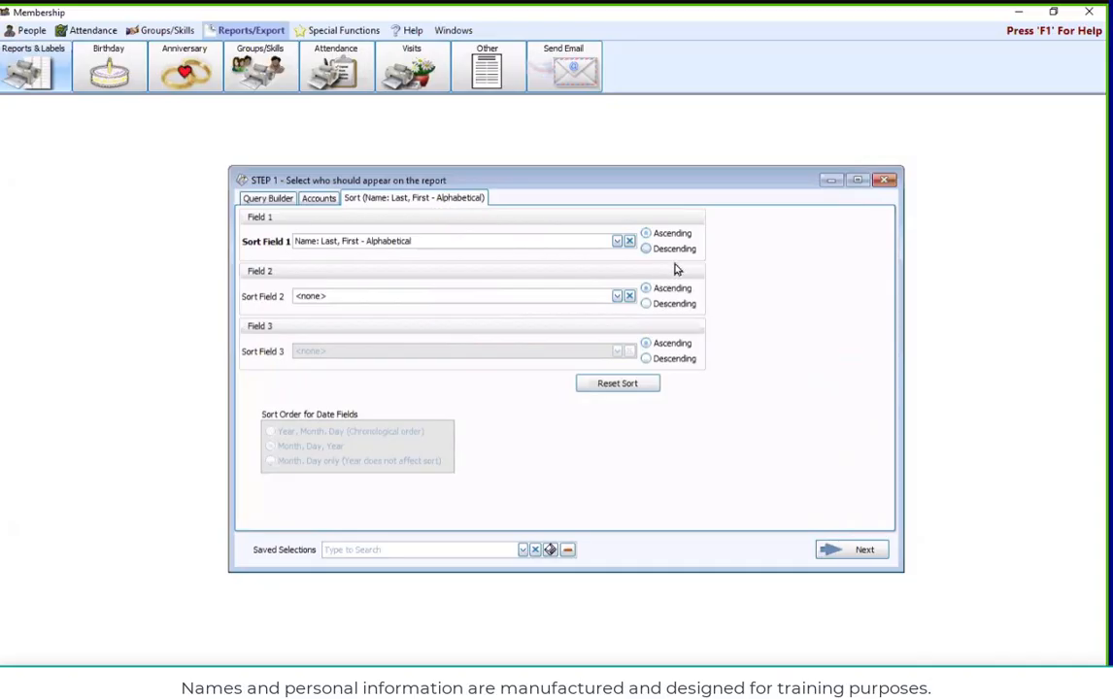
click(615, 241)
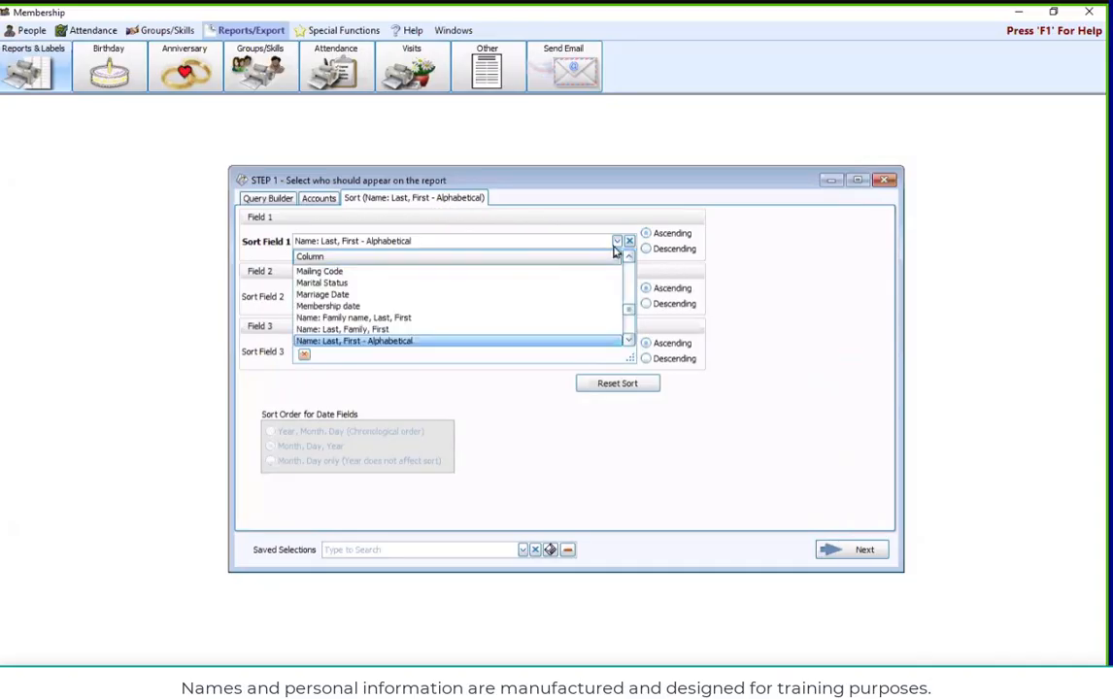
text(age)
click(360, 273)
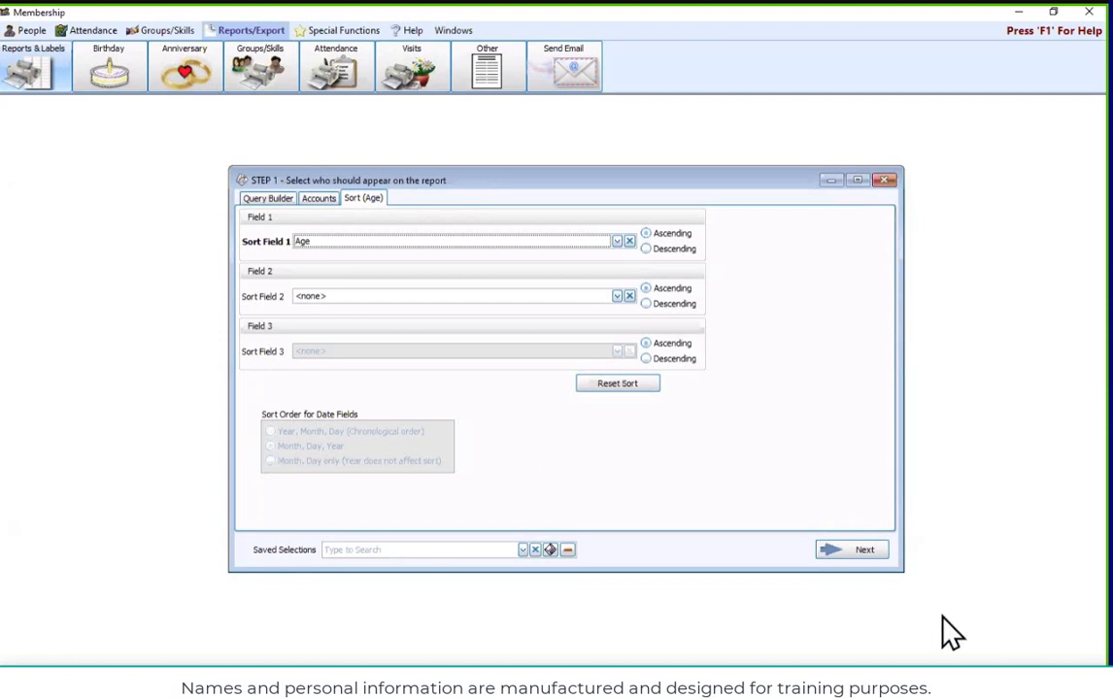
click(878, 556)
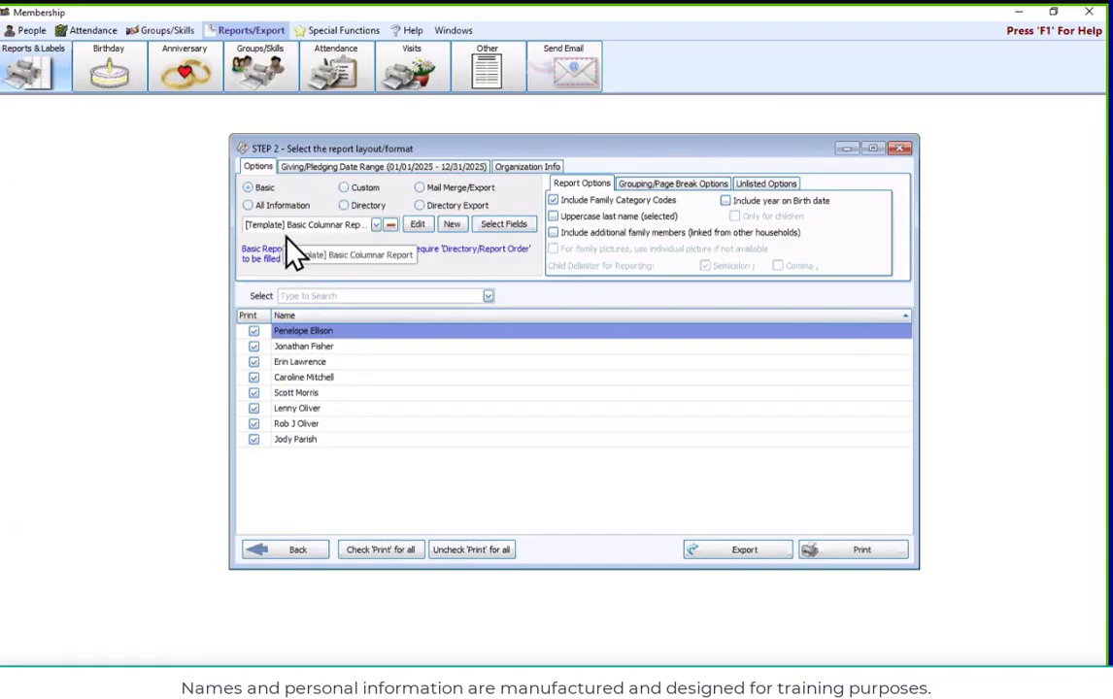
Create a new basic report layout named "Name and Age Report" with Portrait orientation and Letter paper
click(458, 229)
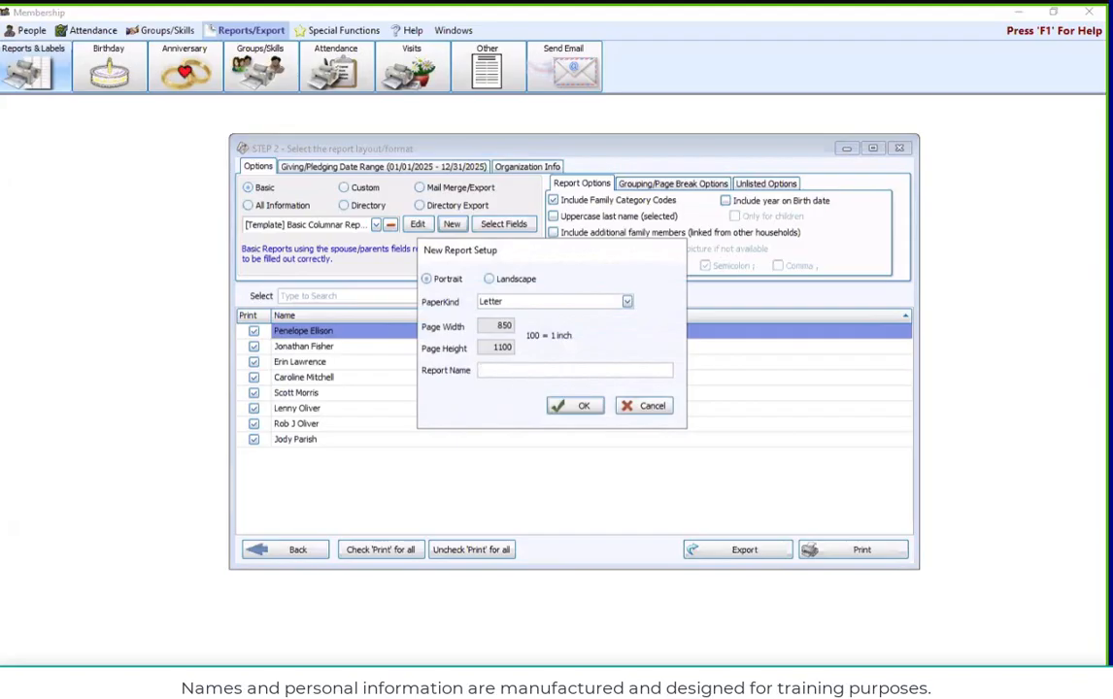
text(Name and Age Report)
click(593, 412)
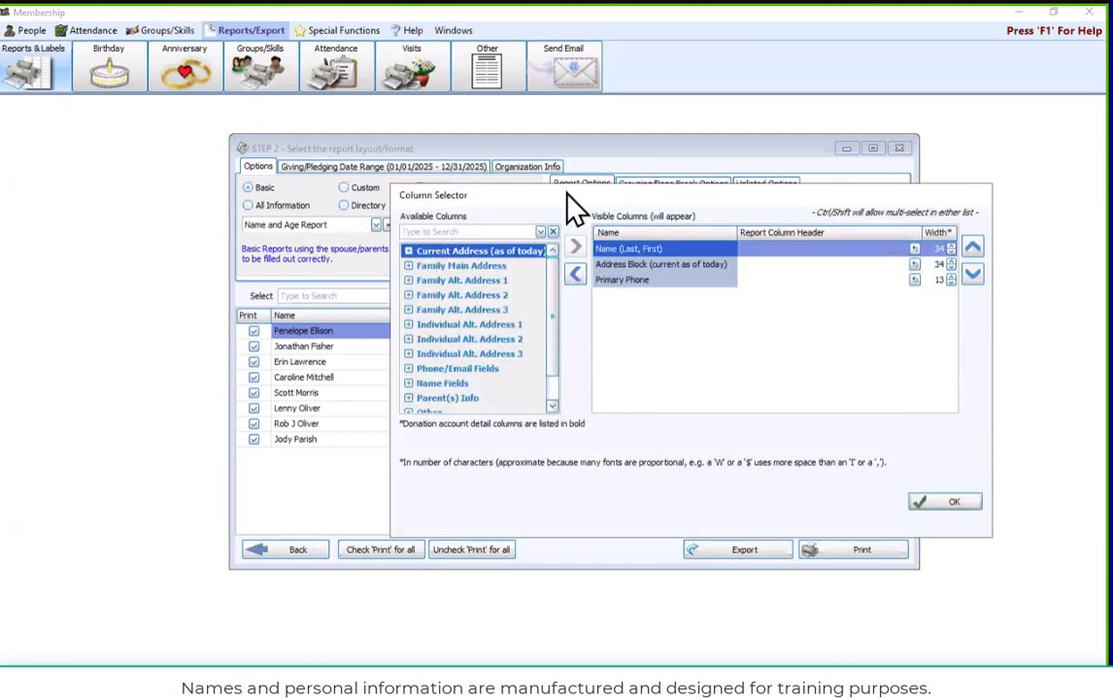
Remove the Address Block (current as of today) and Primary Phone columns from the new report's visible columns
drag(567, 193, 515, 184)
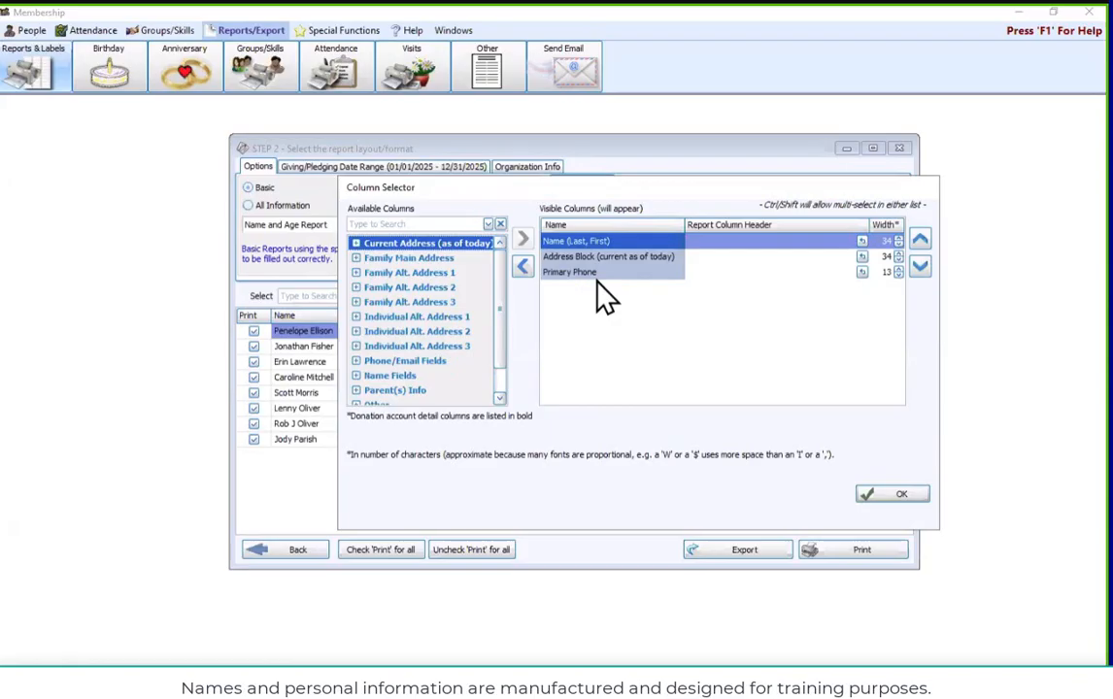
click(568, 259)
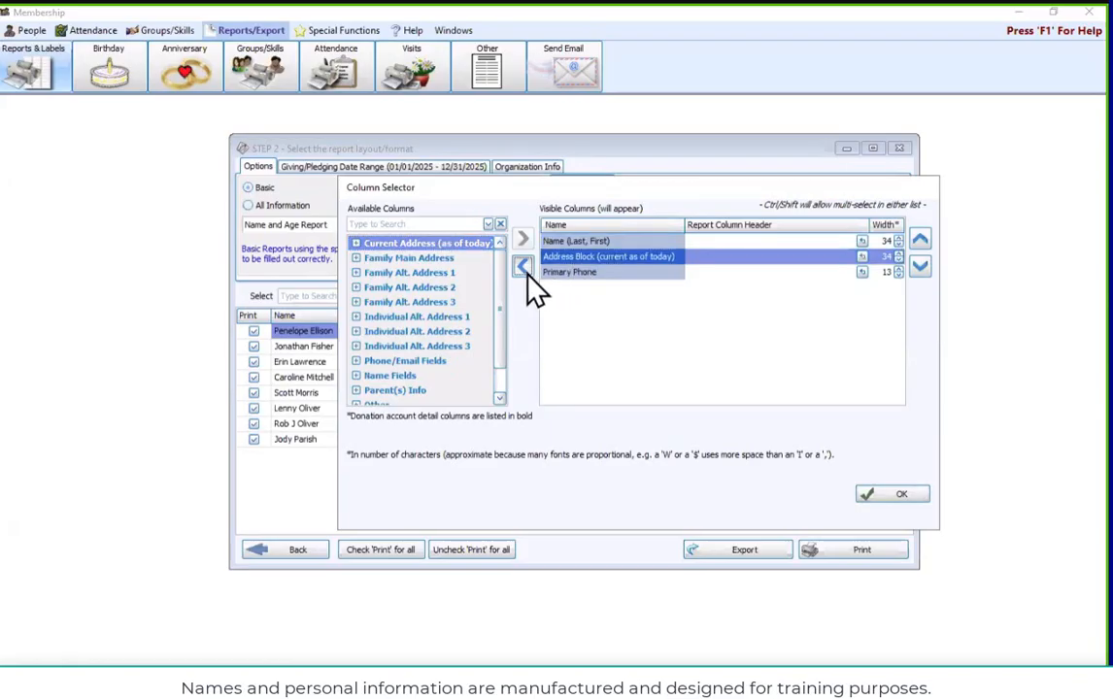
click(522, 267)
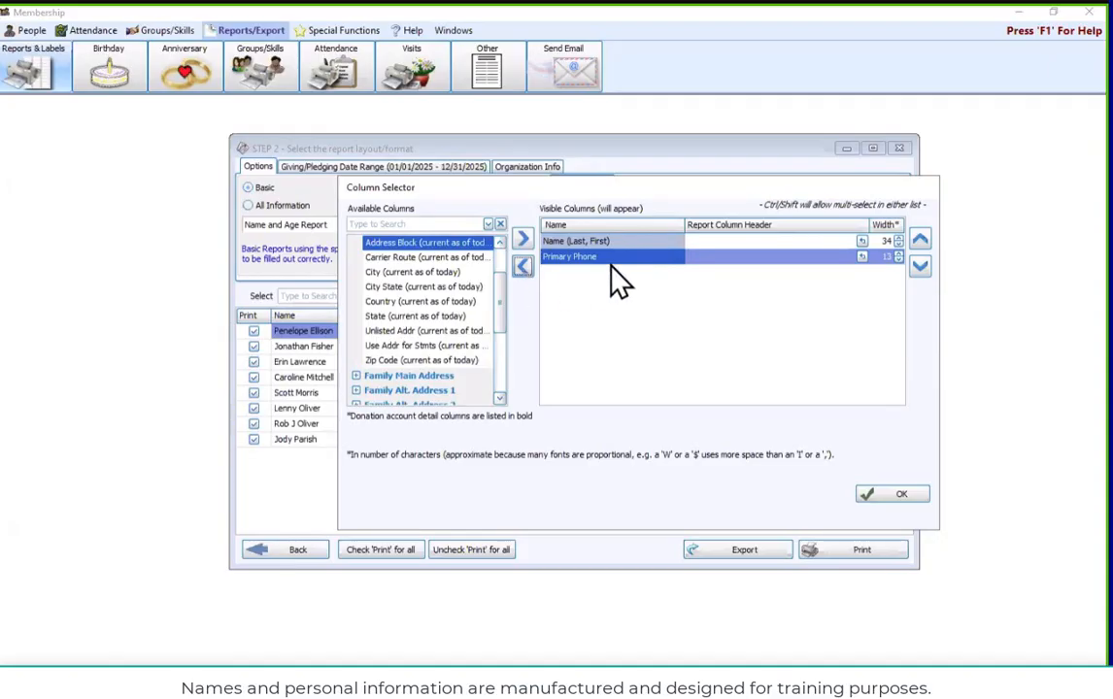
click(523, 268)
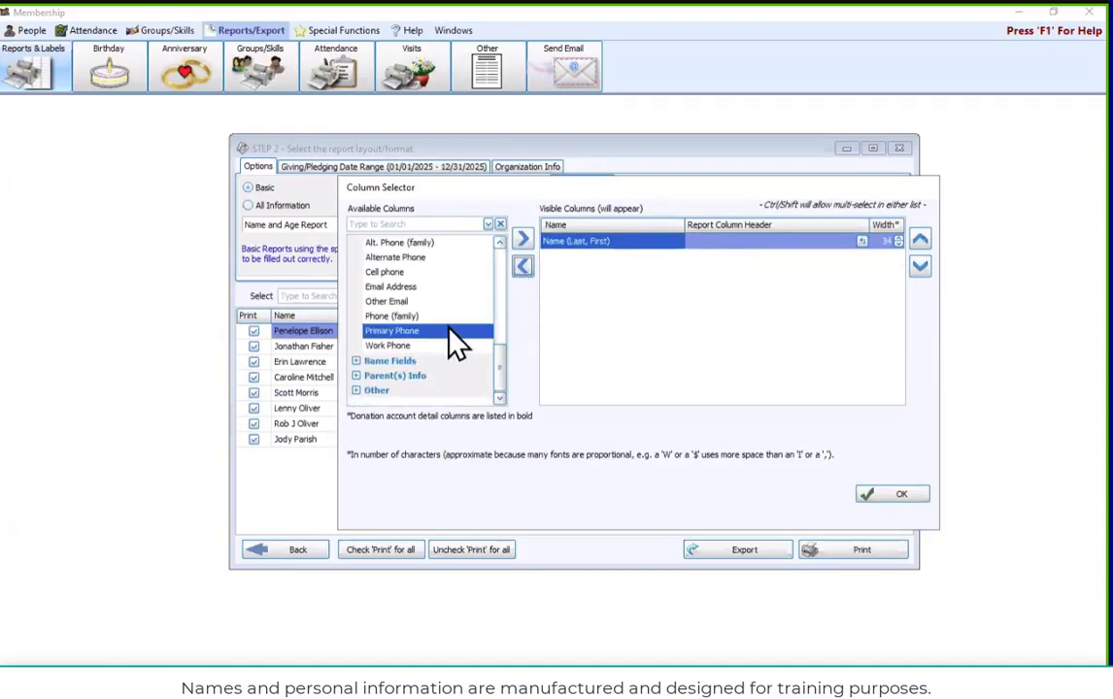
Add the Age field from the Other group to the report's visible columns
click(357, 390)
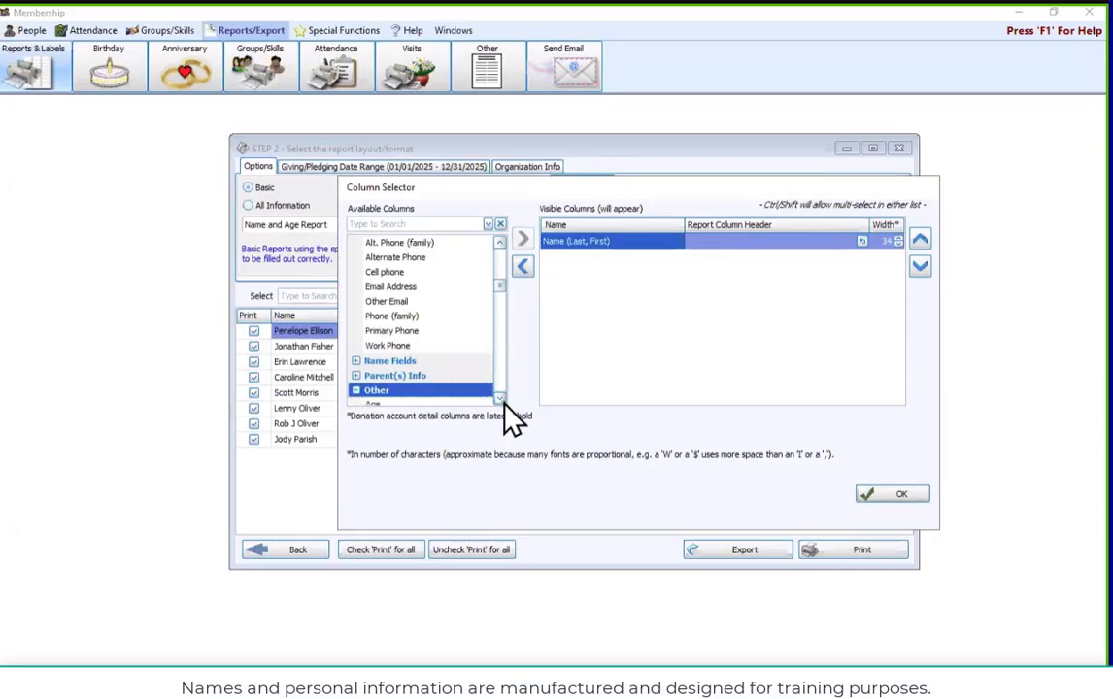
scroll(500, 402, down, 2)
click(373, 318)
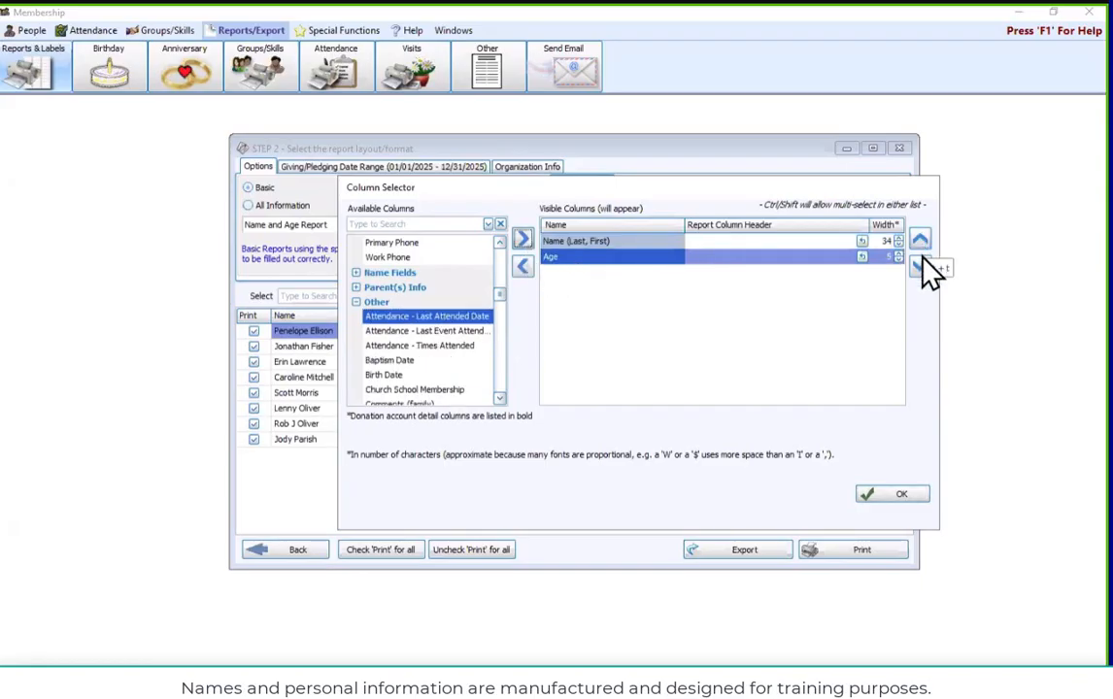
Place the Age column before Name (Last, First), confirm the columns, and generate the report's print preview
click(568, 261)
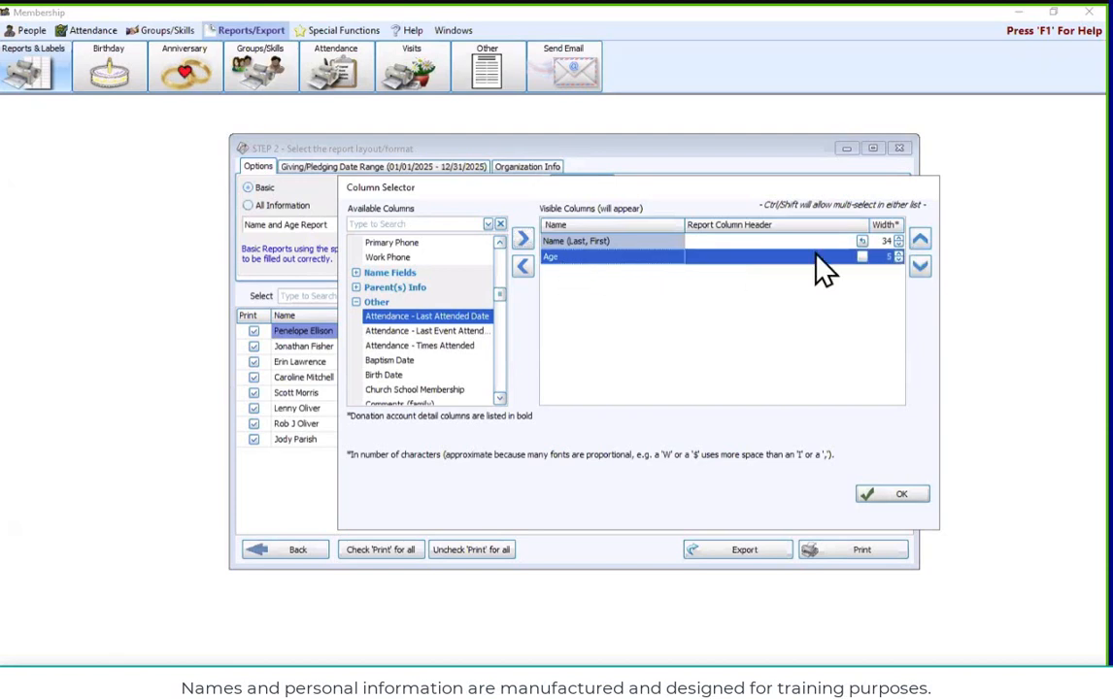
click(920, 239)
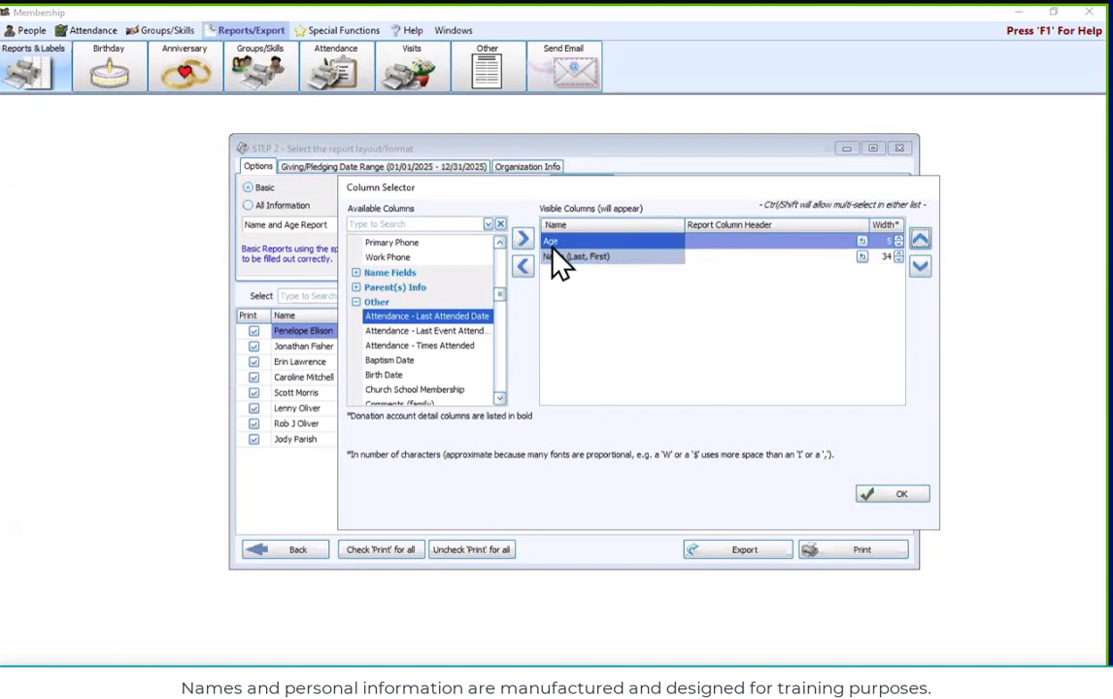
click(611, 258)
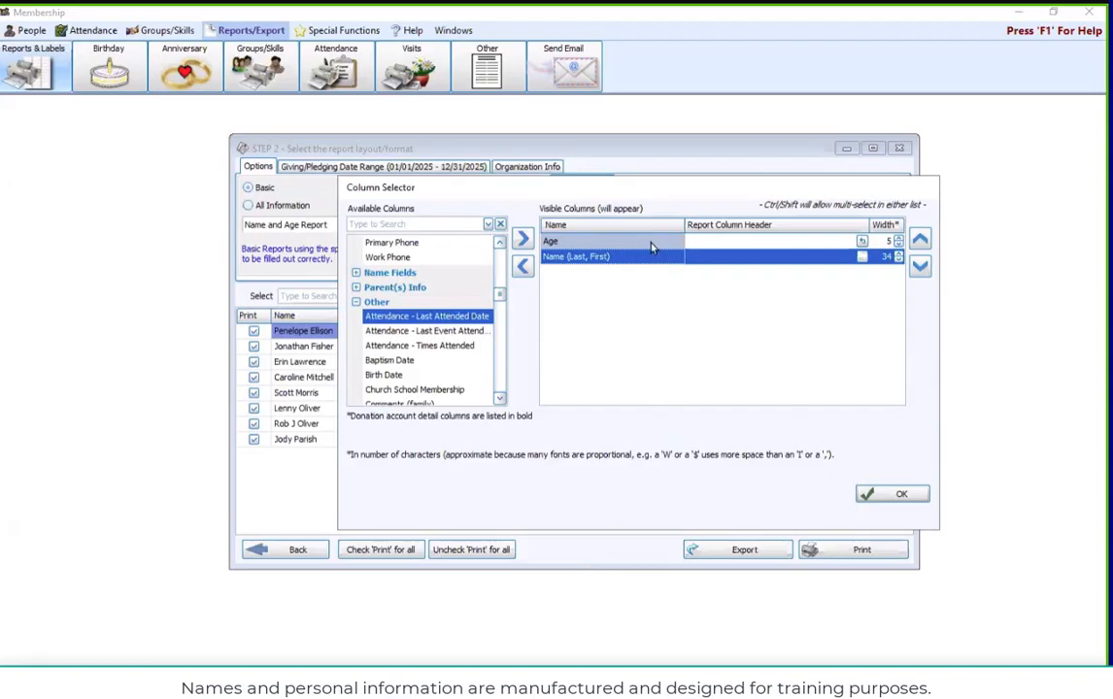
click(911, 500)
click(884, 561)
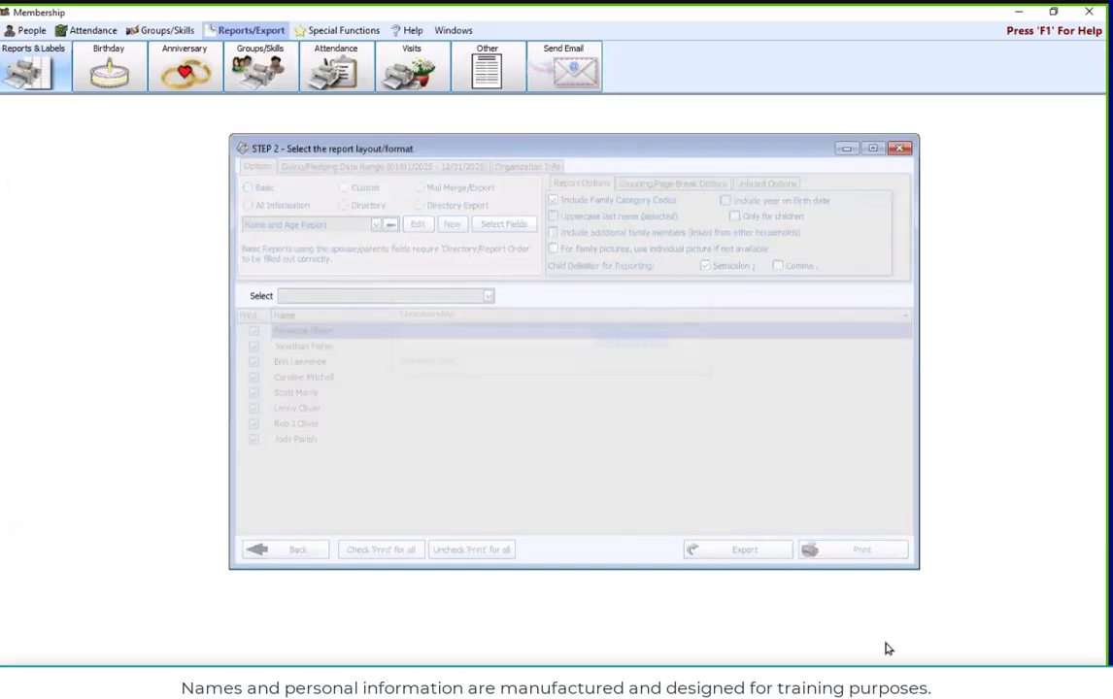